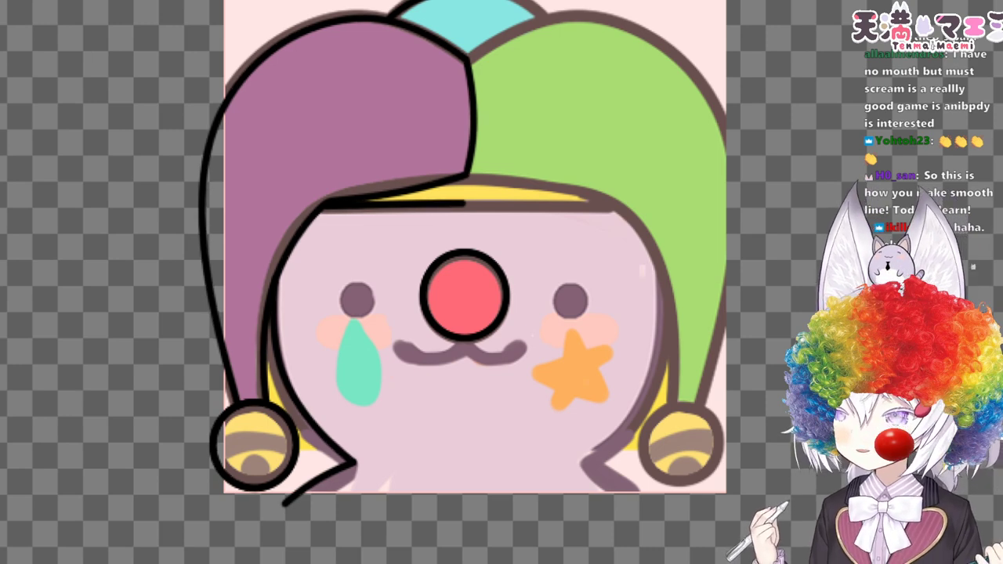
- Mirror the inked left half of the jester's hat and head to the right side and align the halves along the centre
{"action": "left_click_drag", "start_coordinate": [340, 206], "coordinate": [595, 217]}
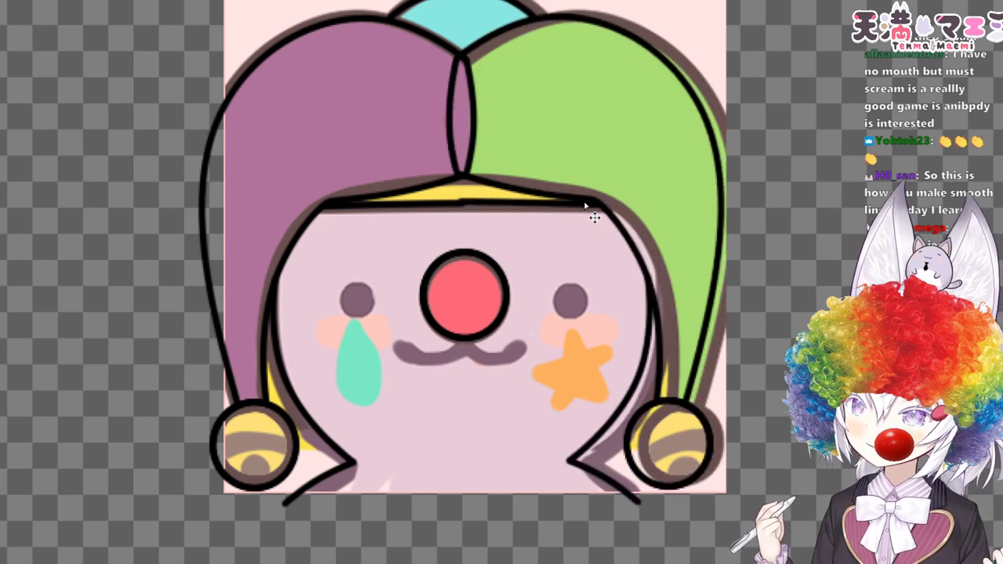
{"action": "scroll", "coordinate": [466, 251], "scroll_direction": "up", "scroll_amount": 5}
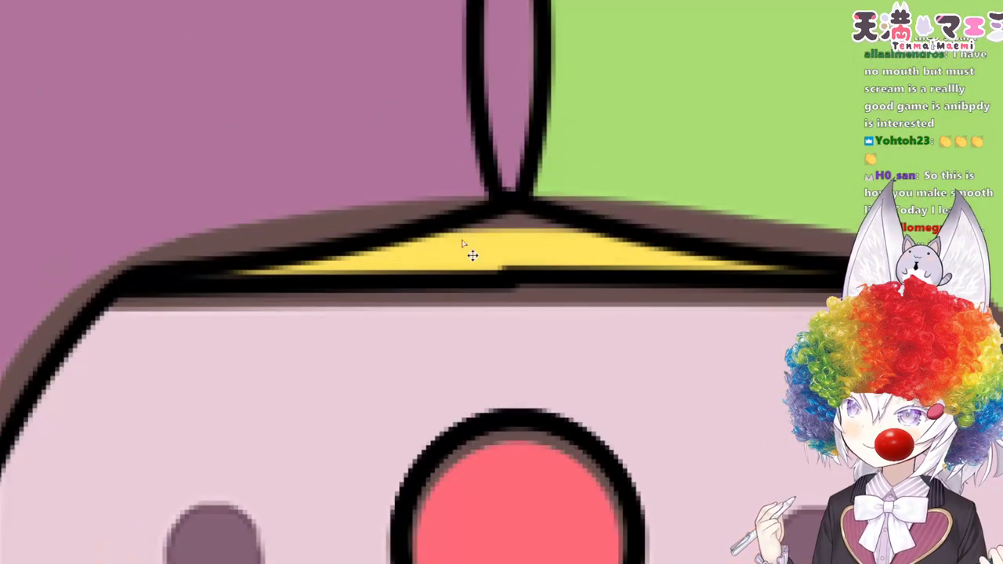
{"action": "left_click_drag", "start_coordinate": [518, 246], "coordinate": [504, 238]}
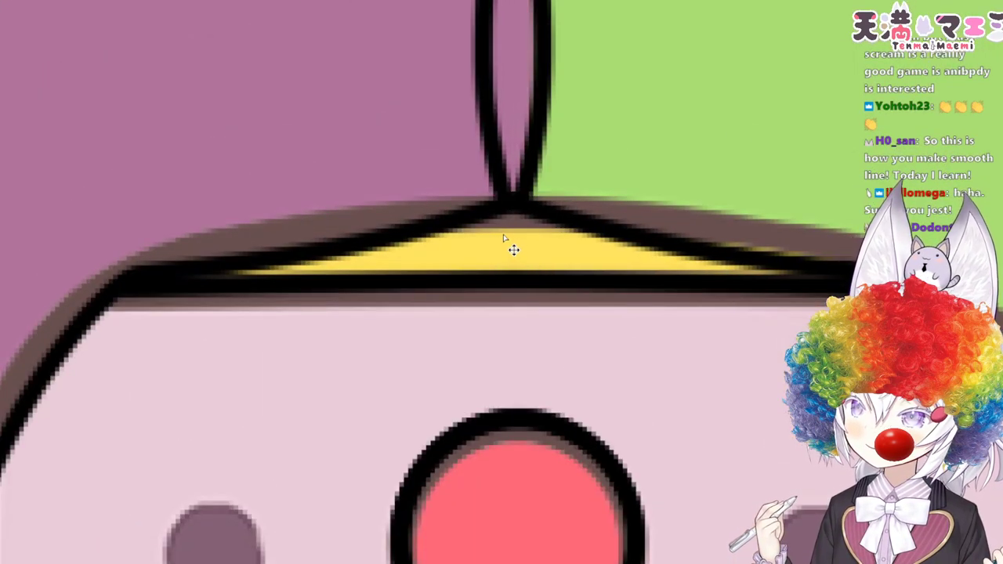
- Erase the duplicate left curve of the hat's centre seam, keeping a single line between the purple and green sections
{"action": "scroll", "coordinate": [501, 282], "scroll_direction": "up", "scroll_amount": 5}
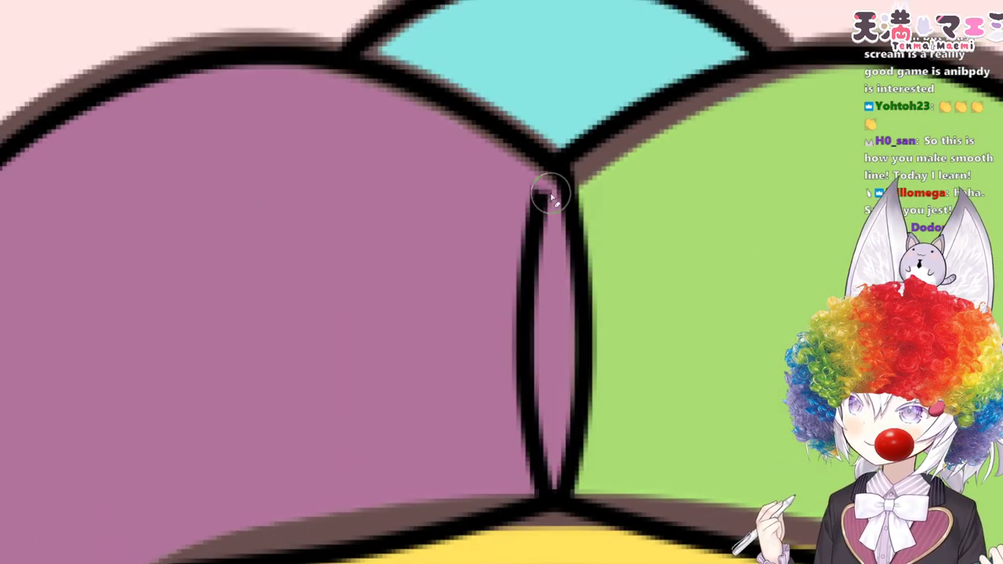
{"action": "left_click_drag", "start_coordinate": [544, 169], "coordinate": [529, 318]}
{"action": "mouse_move", "coordinate": [539, 217]}
{"action": "left_mouse_down"}
{"action": "mouse_move", "coordinate": [506, 308]}
{"action": "mouse_move", "coordinate": [515, 306]}
{"action": "mouse_move", "coordinate": [533, 346]}
{"action": "mouse_move", "coordinate": [529, 319]}
{"action": "mouse_move", "coordinate": [531, 496]}
{"action": "mouse_move", "coordinate": [542, 486]}
{"action": "mouse_move", "coordinate": [528, 459]}
{"action": "left_mouse_up"}
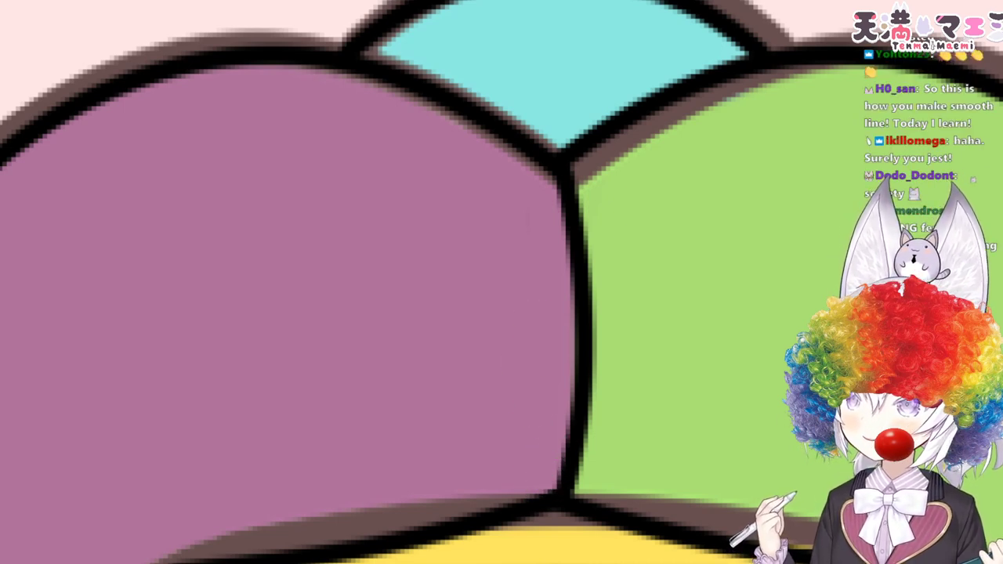
- Ink the character's left-side eye as a solid black dot over the reference drawing
{"action": "scroll", "coordinate": [505, 270], "scroll_direction": "down", "scroll_amount": 5}
{"action": "mouse_move", "coordinate": [520, 462]}
{"action": "left_mouse_down"}
{"action": "mouse_move", "coordinate": [405, 206]}
{"action": "mouse_move", "coordinate": [493, 294]}
{"action": "mouse_move", "coordinate": [465, 219]}
{"action": "left_mouse_up"}
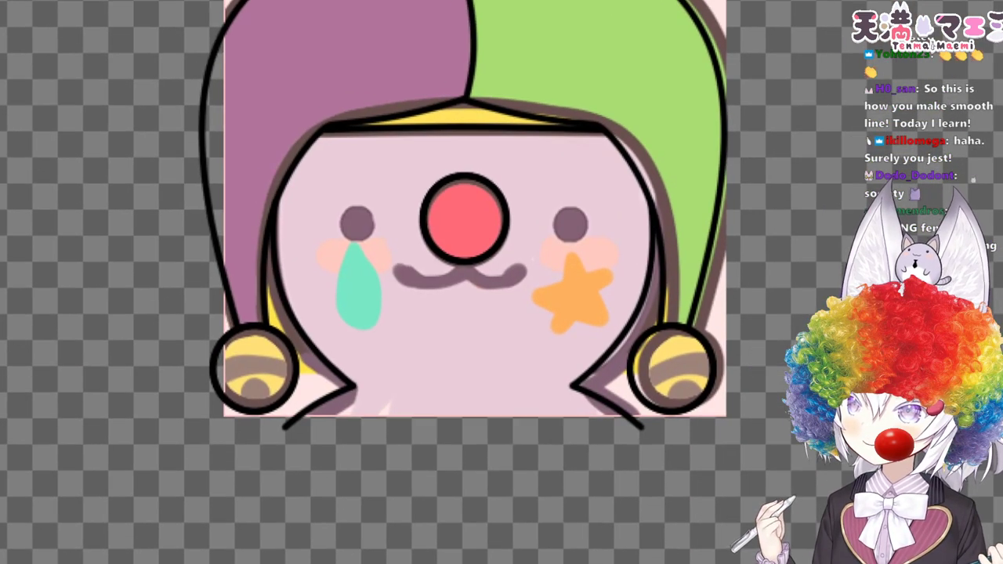
{"action": "scroll", "coordinate": [501, 282], "scroll_direction": "down", "scroll_amount": 1}
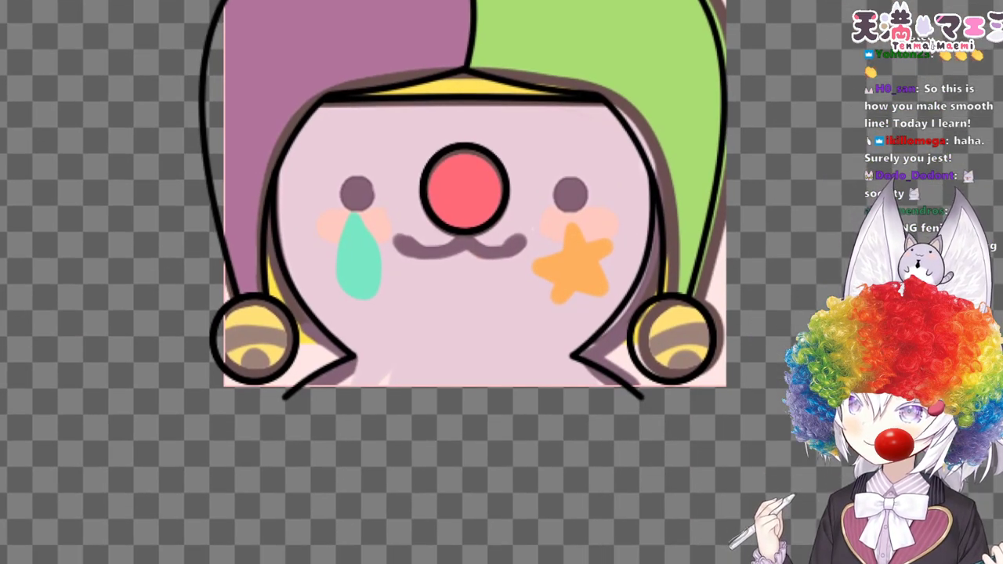
{"action": "left_click_drag", "start_coordinate": [465, 189], "coordinate": [522, 233]}
{"action": "scroll", "coordinate": [506, 254], "scroll_direction": "down", "scroll_amount": 3}
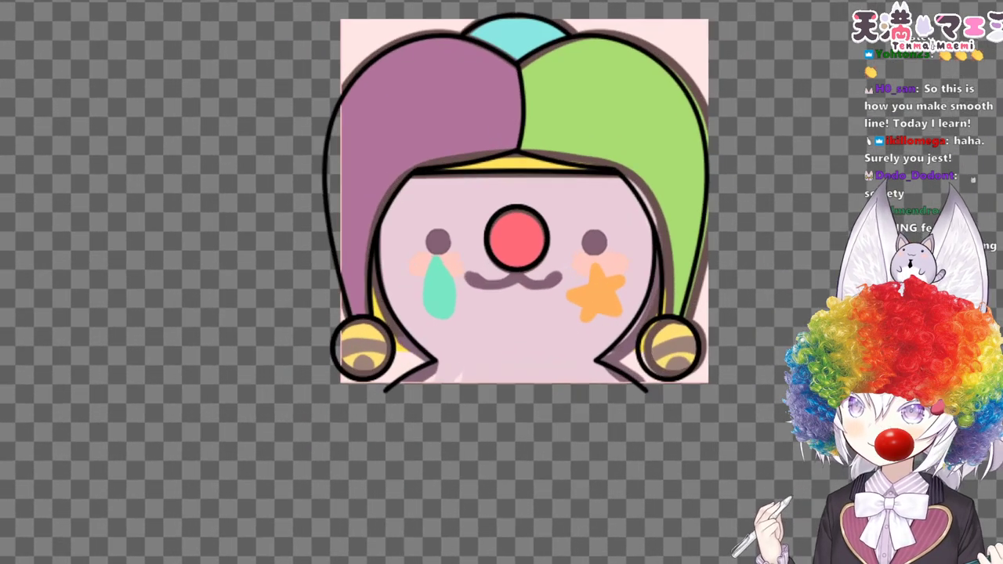
{"action": "scroll", "coordinate": [506, 254], "scroll_direction": "up", "scroll_amount": 6}
{"action": "scroll", "coordinate": [504, 245], "scroll_direction": "down", "scroll_amount": 1}
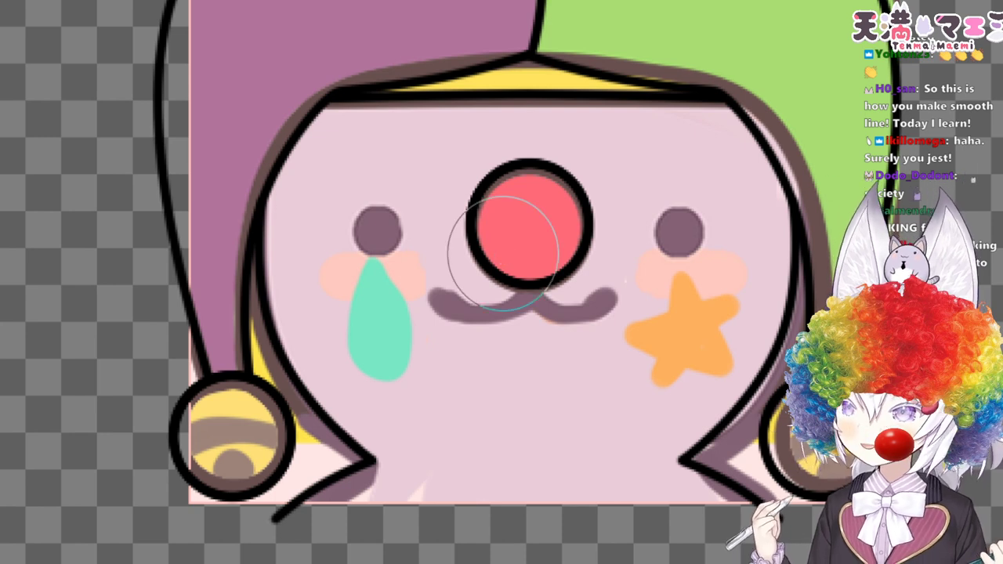
{"action": "left_click_drag", "start_coordinate": [376, 226], "coordinate": [373, 230]}
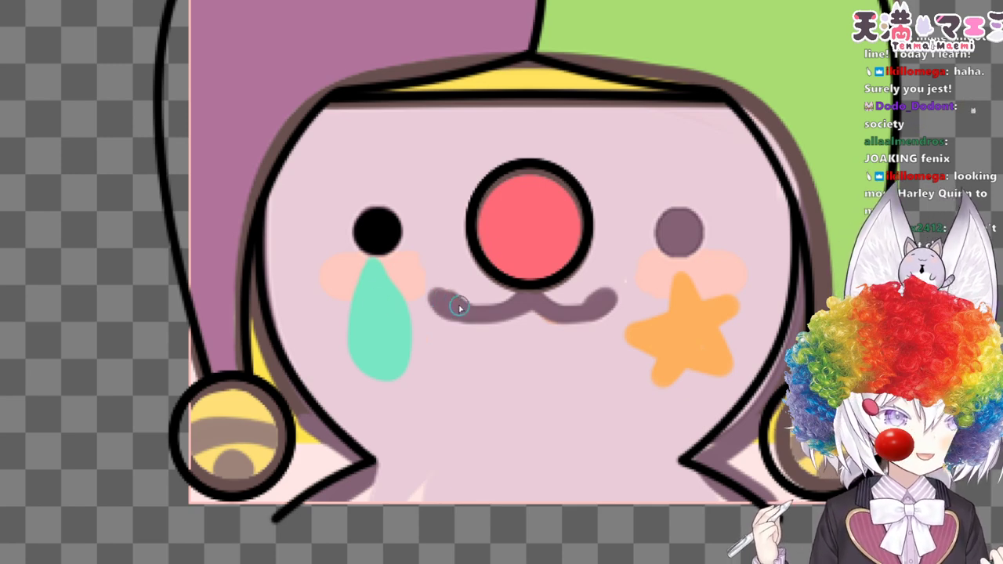
- Trace the left half of the mouth with a thick black curve and adjust the curve's end points to match the reference
{"action": "mouse_move", "coordinate": [436, 293]}
{"action": "left_mouse_down"}
{"action": "mouse_move", "coordinate": [492, 314]}
{"action": "mouse_move", "coordinate": [525, 291]}
{"action": "left_mouse_up"}
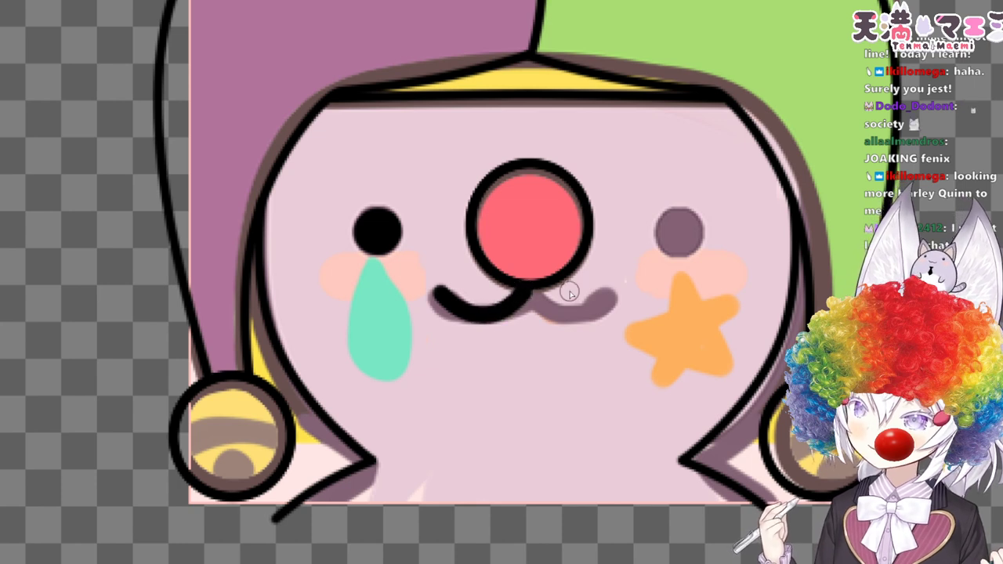
{"action": "key", "text": "y"}
{"action": "left_click_drag", "start_coordinate": [438, 292], "coordinate": [439, 297]}
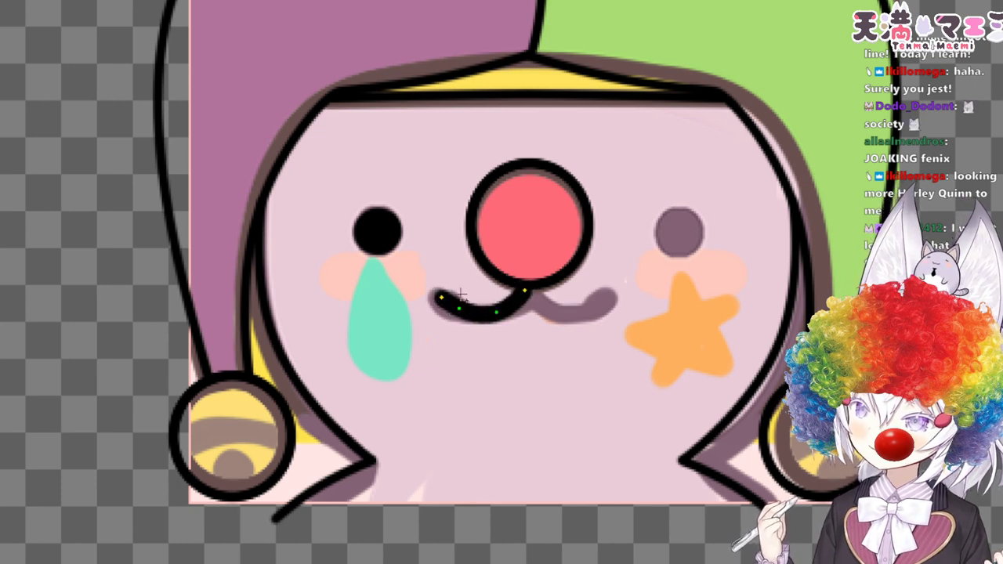
{"action": "left_click_drag", "start_coordinate": [525, 291], "coordinate": [531, 293]}
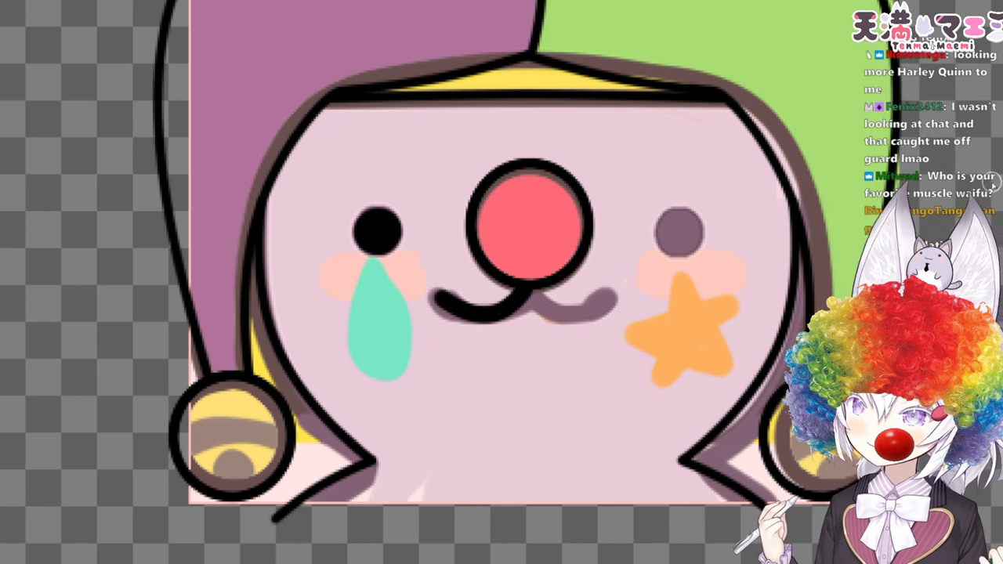
{"action": "mouse_move", "coordinate": [538, 307]}
{"action": "left_mouse_down"}
{"action": "mouse_move", "coordinate": [548, 324]}
{"action": "mouse_move", "coordinate": [541, 320]}
{"action": "left_mouse_up"}
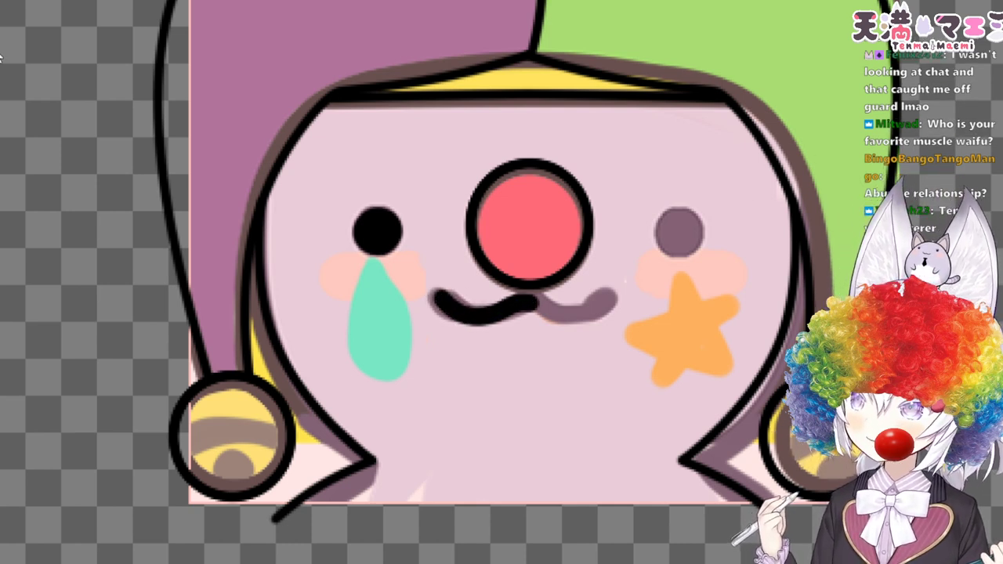
- Mirror the inked eye and half mouth to the other side of the face and join the mouth beneath the nose
{"action": "left_click", "coordinate": [19, 214]}
{"action": "left_click_drag", "start_coordinate": [427, 307], "coordinate": [583, 307]}
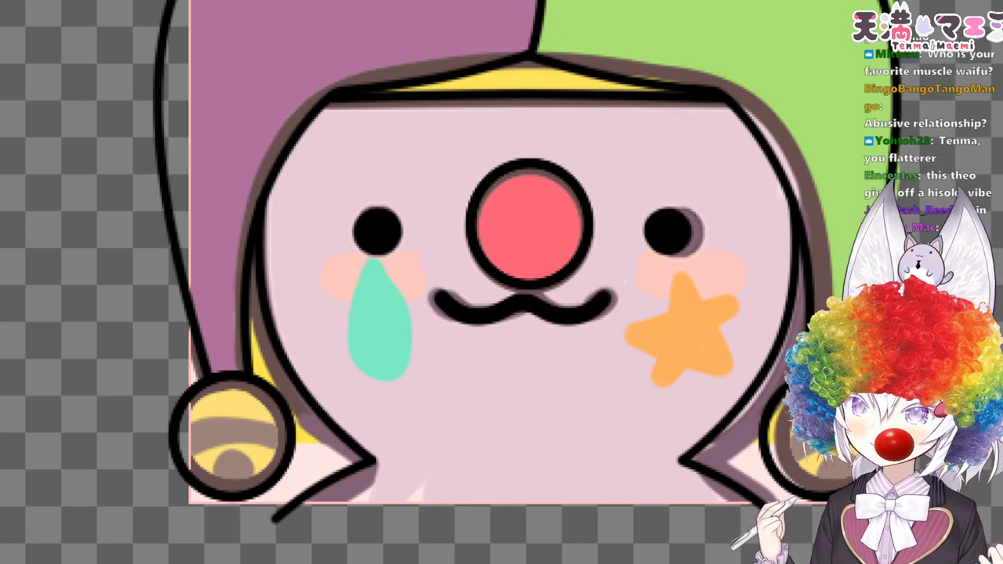
- Hide the coloured reference and move the line art so it is centred horizontally over the pink square
{"action": "scroll", "coordinate": [502, 255], "scroll_direction": "down", "scroll_amount": 8}
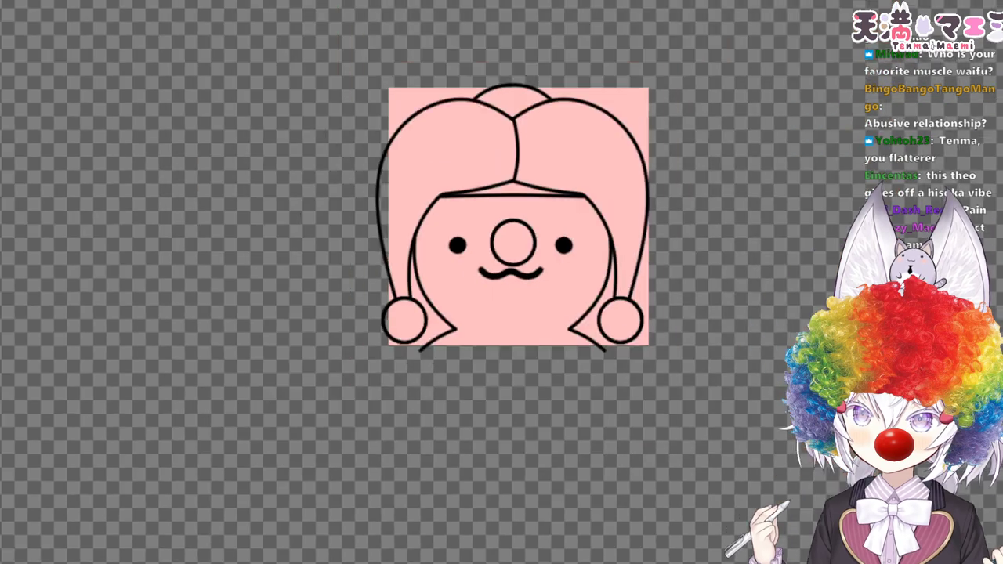
{"action": "scroll", "coordinate": [502, 255], "scroll_direction": "up", "scroll_amount": 4}
{"action": "scroll", "coordinate": [502, 254], "scroll_direction": "up", "scroll_amount": 2}
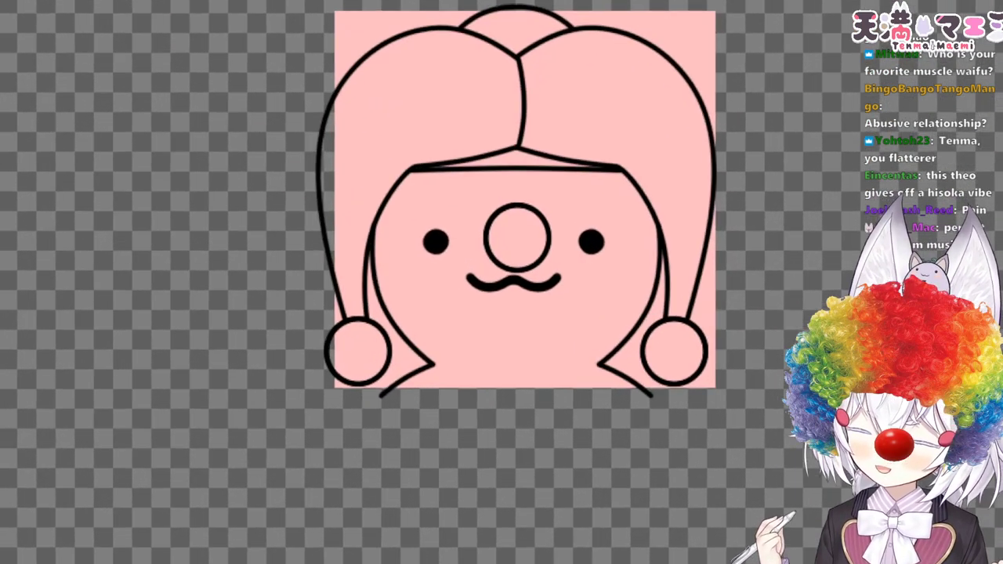
{"action": "scroll", "coordinate": [502, 254], "scroll_direction": "down", "scroll_amount": 1}
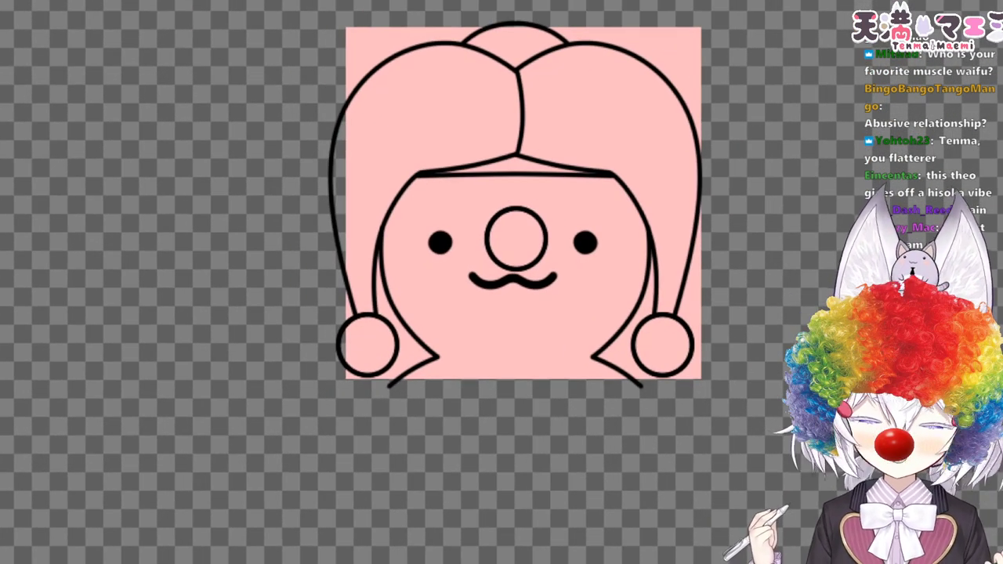
{"action": "left_click_drag", "start_coordinate": [502, 254], "coordinate": [511, 296]}
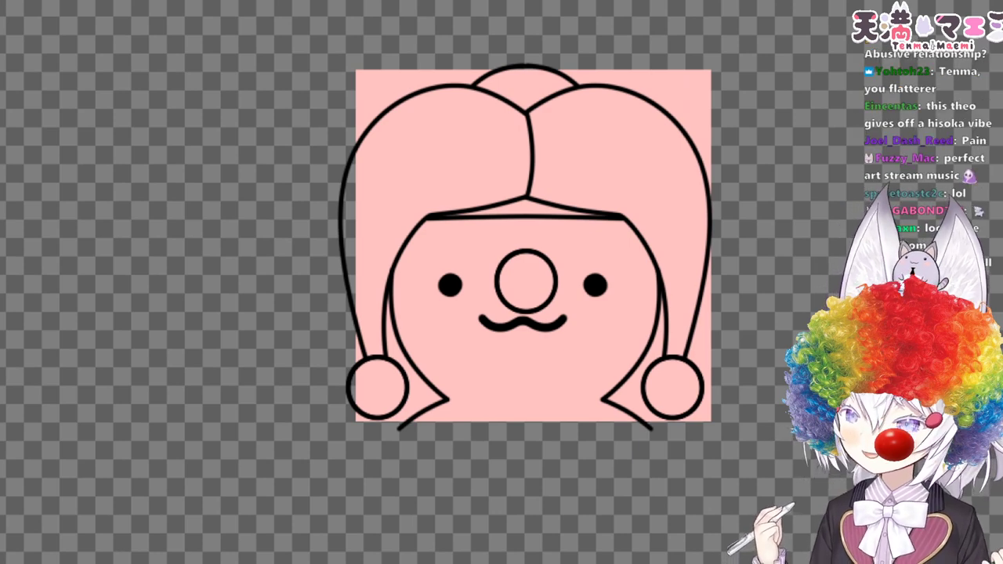
{"action": "left_click_drag", "start_coordinate": [566, 325], "coordinate": [572, 328]}
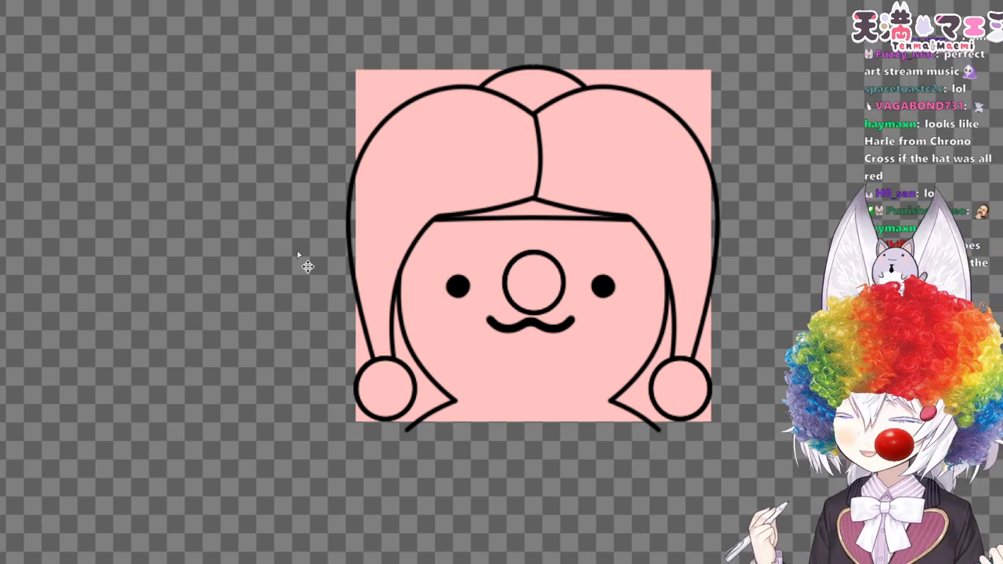
- Enlarge the line art slightly with a free transform, reposition it over the pink square and clip it to that square
{"action": "key", "text": "ctrl+t"}
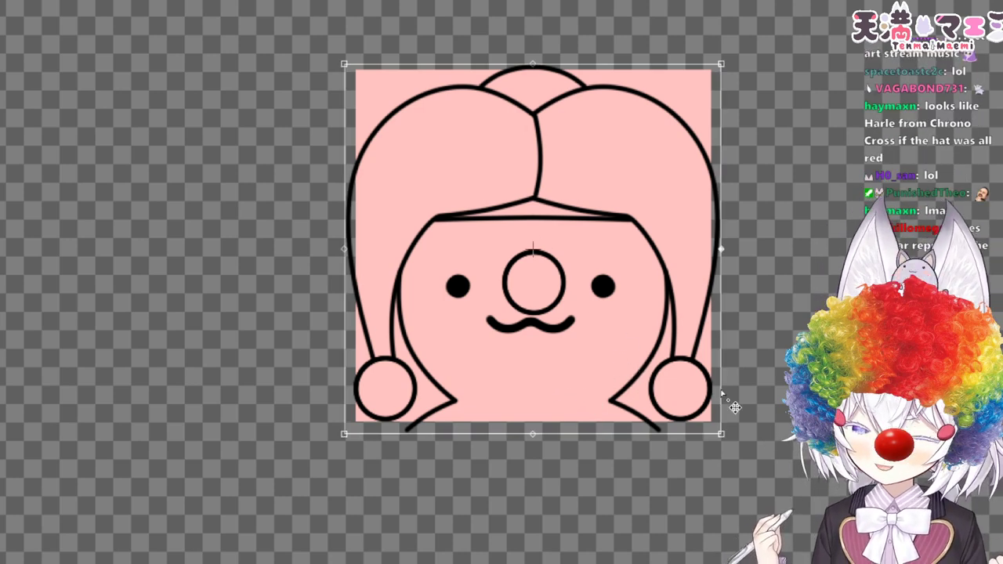
{"action": "left_click_drag", "start_coordinate": [622, 347], "coordinate": [625, 363]}
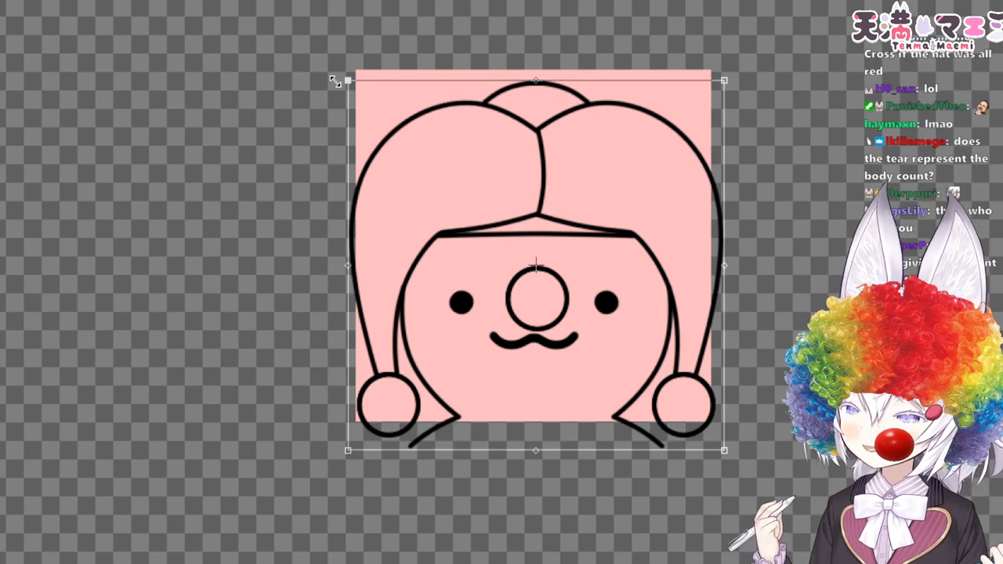
{"action": "left_click_drag", "start_coordinate": [349, 79], "coordinate": [332, 65]}
{"action": "left_click_drag", "start_coordinate": [598, 266], "coordinate": [606, 268]}
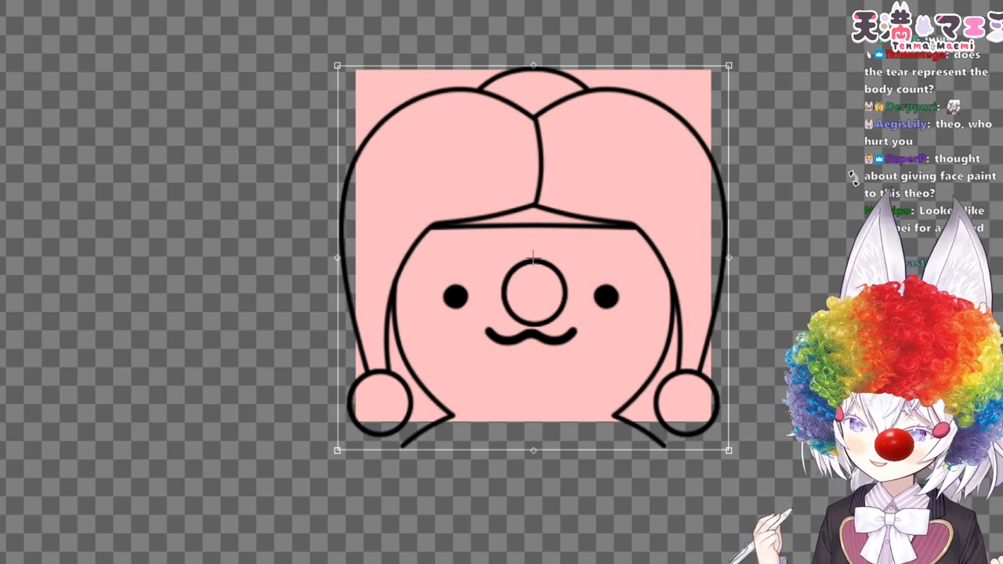
{"action": "key", "text": "Return"}
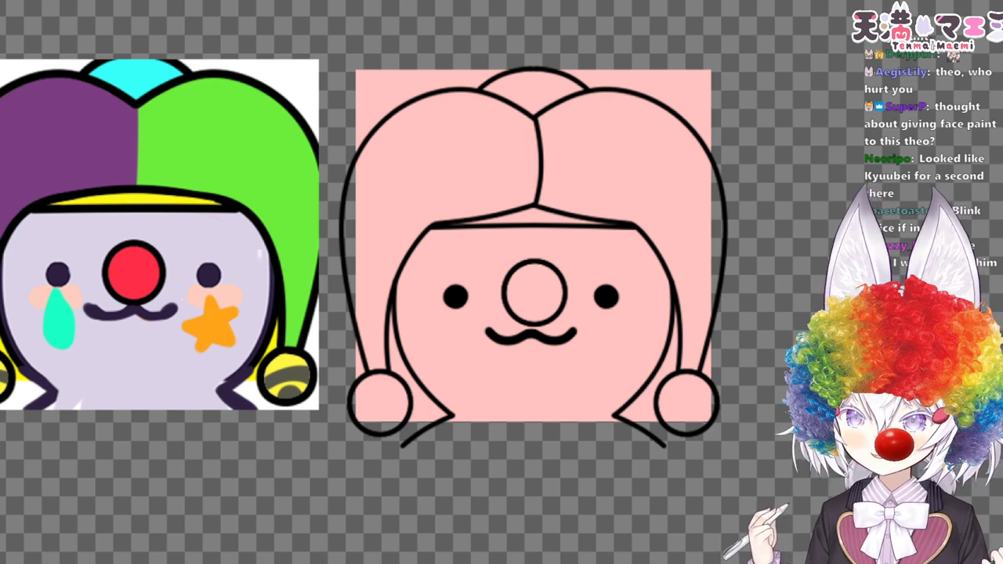
{"action": "key", "text": "ctrl+alt+g"}
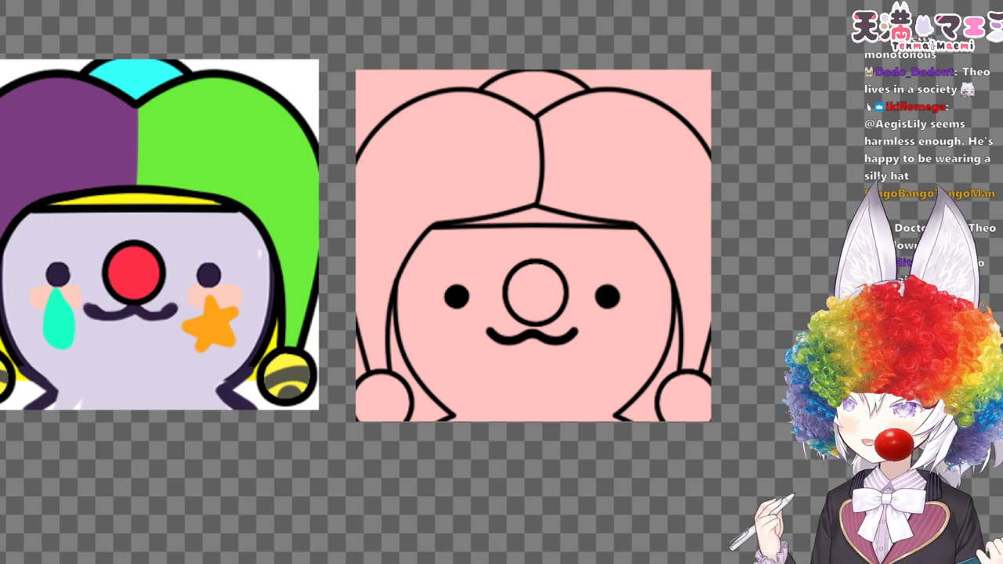
{"action": "left_click", "coordinate": [492, 312]}
{"action": "left_click", "coordinate": [522, 376]}
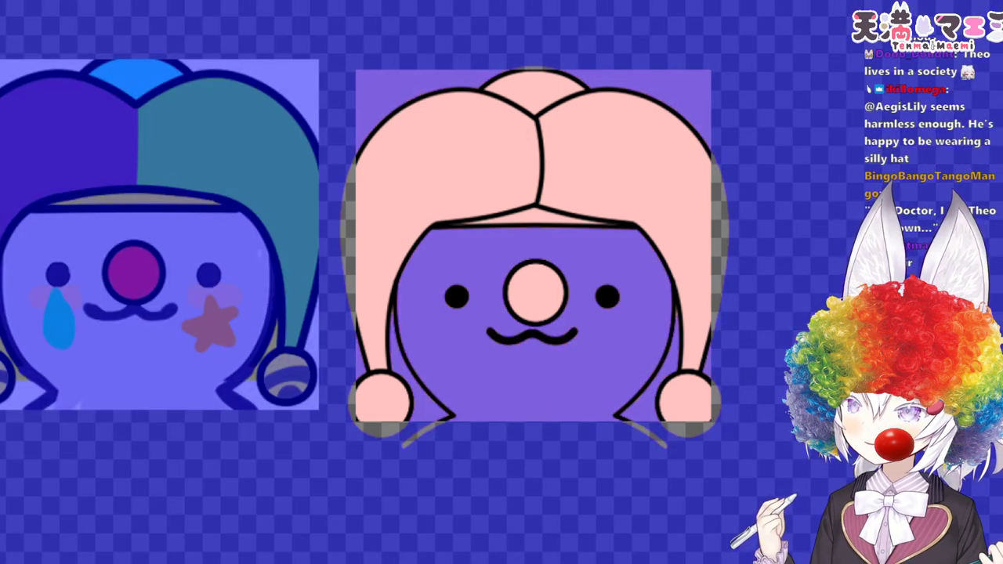
{"action": "key", "text": "ctrl+d"}
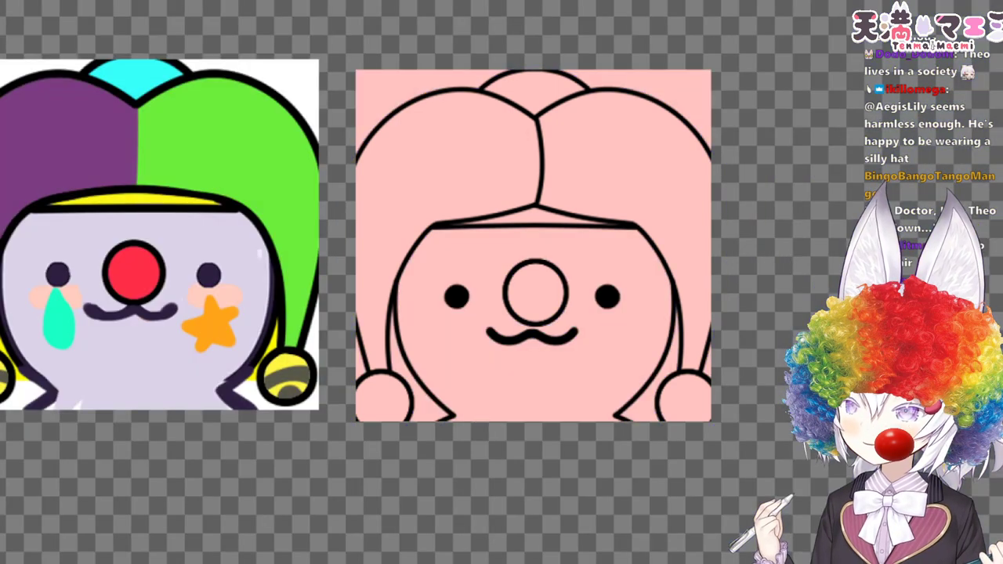
{"action": "left_click", "coordinate": [551, 376]}
{"action": "key", "text": "ctrl+d"}
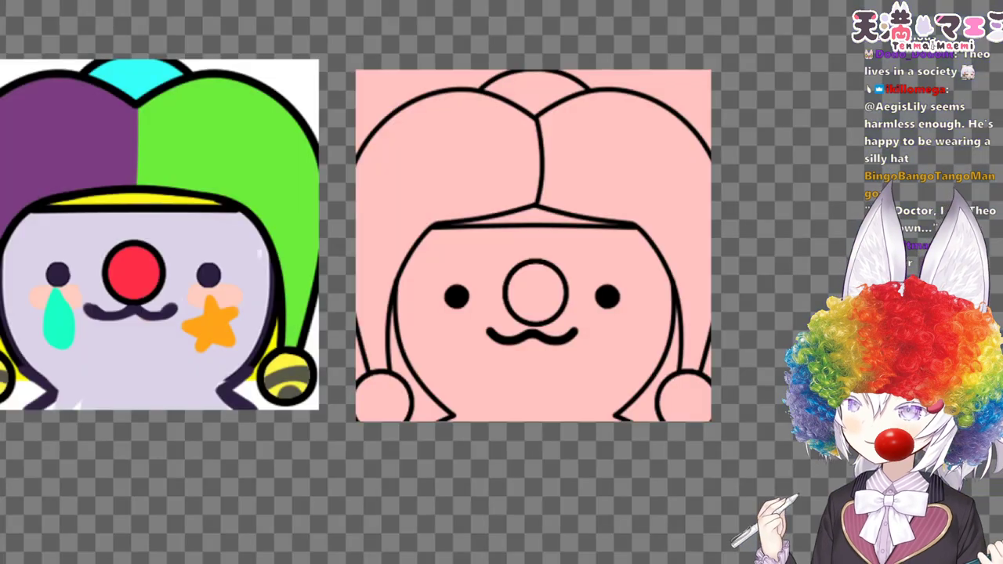
{"action": "left_click", "coordinate": [527, 360]}
{"action": "key", "text": "ctrl+d"}
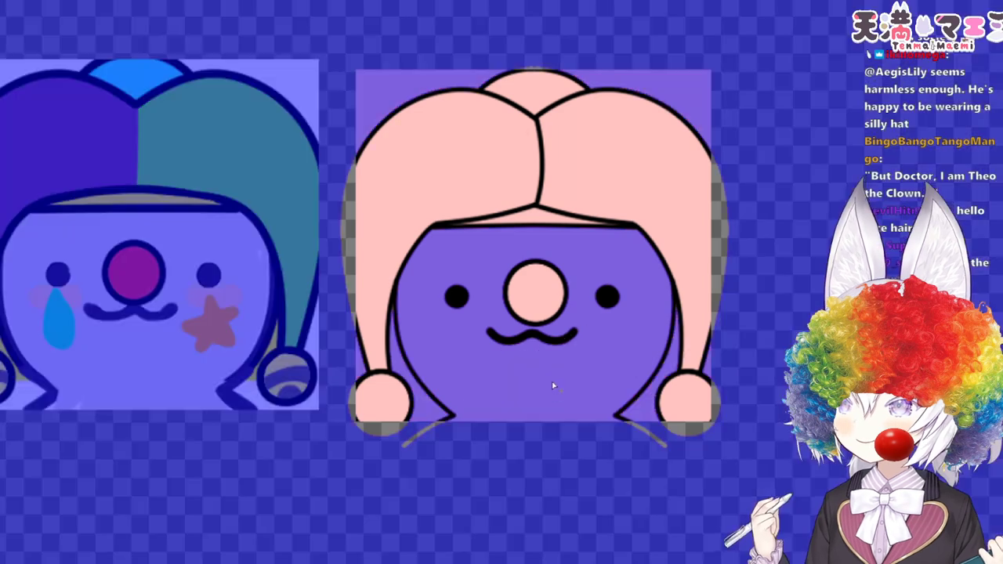
{"action": "key", "text": "ctrl+z"}
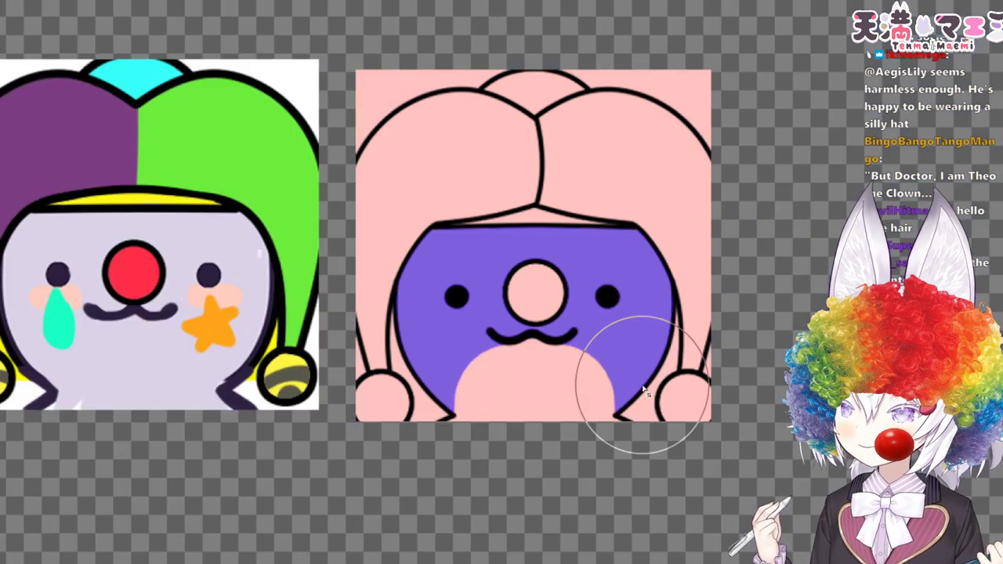
{"action": "mouse_move", "coordinate": [600, 459]}
{"action": "left_mouse_down"}
{"action": "mouse_move", "coordinate": [577, 458]}
{"action": "mouse_move", "coordinate": [603, 435]}
{"action": "mouse_move", "coordinate": [489, 438]}
{"action": "mouse_move", "coordinate": [488, 448]}
{"action": "mouse_move", "coordinate": [488, 418]}
{"action": "left_mouse_up"}
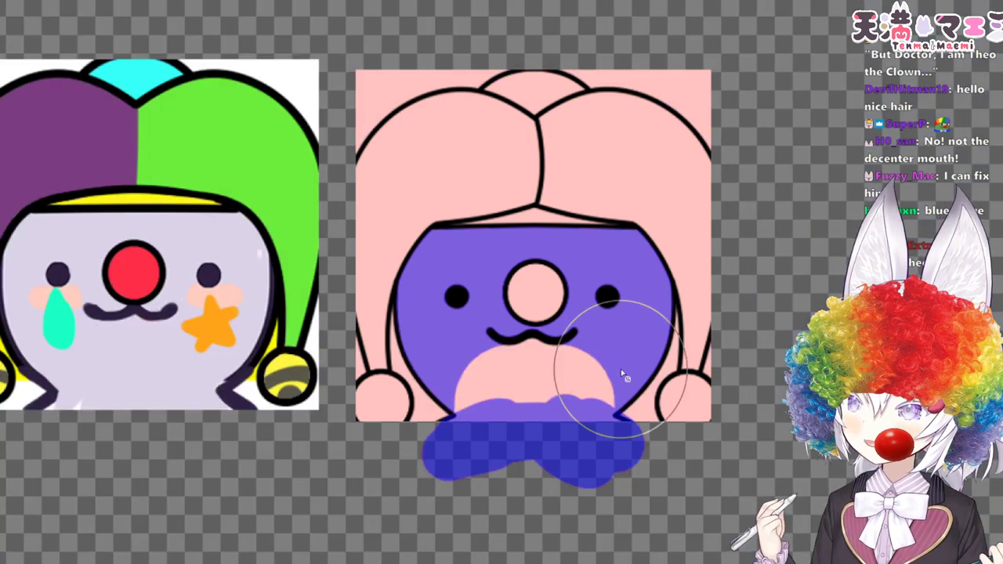
{"action": "mouse_move", "coordinate": [586, 363]}
{"action": "left_mouse_down"}
{"action": "mouse_move", "coordinate": [604, 392]}
{"action": "mouse_move", "coordinate": [575, 341]}
{"action": "mouse_move", "coordinate": [496, 371]}
{"action": "mouse_move", "coordinate": [513, 418]}
{"action": "left_mouse_up"}
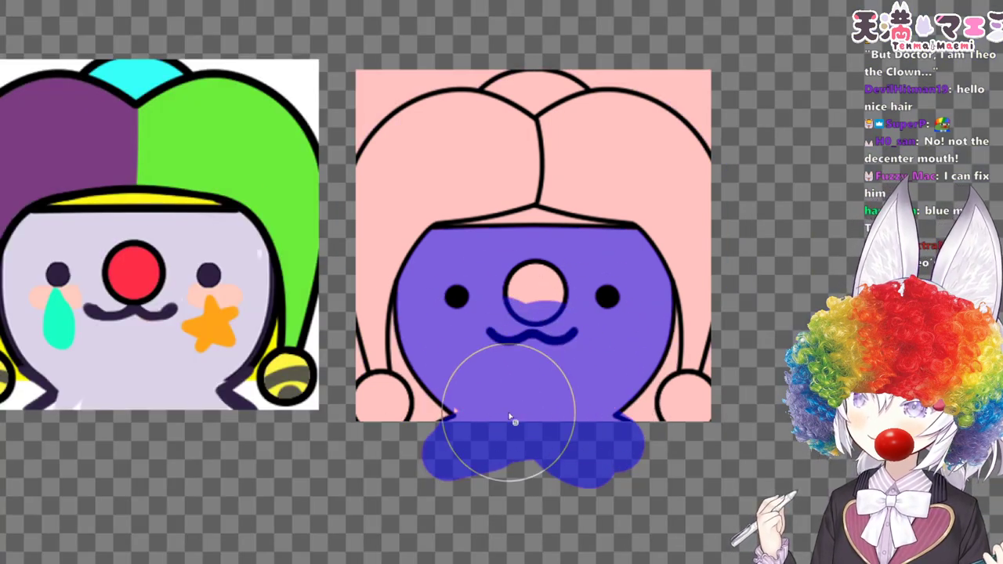
{"action": "mouse_move", "coordinate": [530, 293]}
{"action": "left_mouse_down"}
{"action": "mouse_move", "coordinate": [558, 298]}
{"action": "mouse_move", "coordinate": [549, 295]}
{"action": "left_mouse_up"}
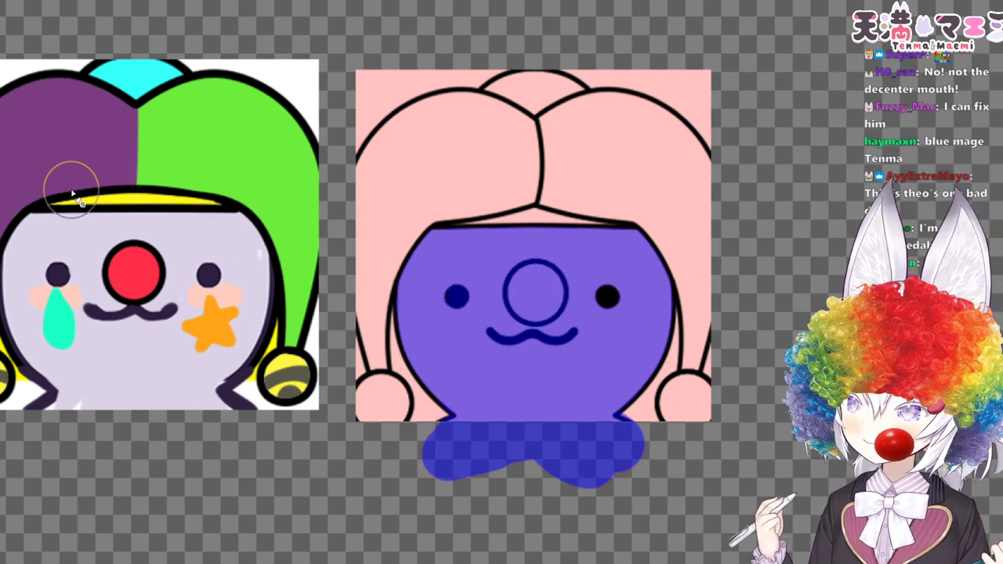
{"action": "left_click_drag", "start_coordinate": [623, 412], "coordinate": [641, 426]}
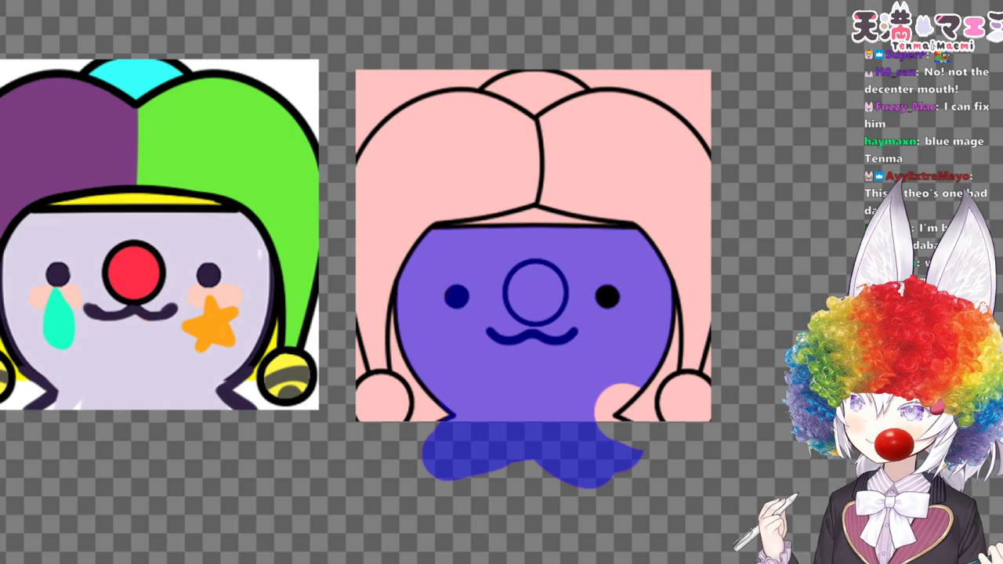
{"action": "key", "text": "ctrl+z"}
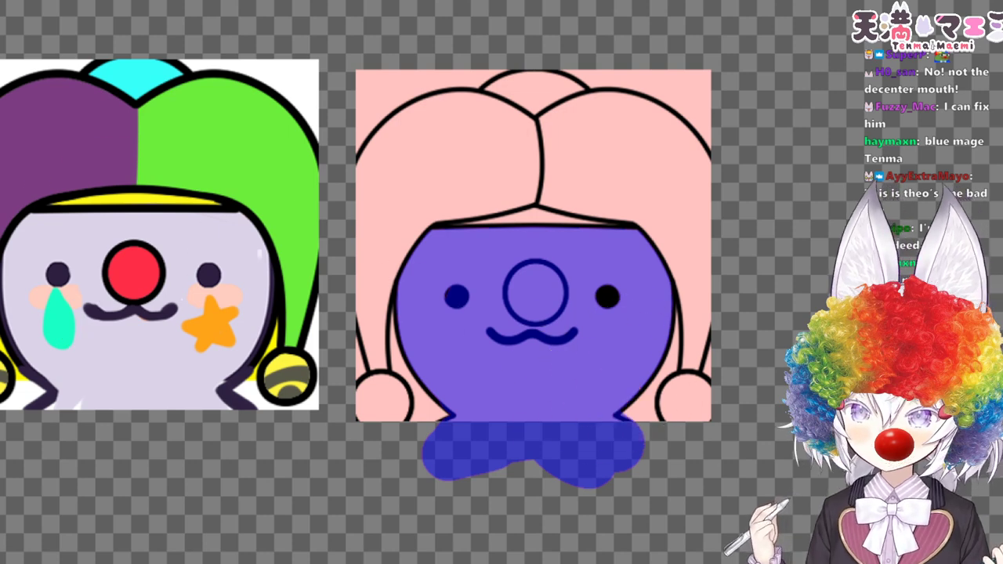
{"action": "key", "text": "ctrl+z"}
{"action": "key", "text": "ctrl+z"}
{"action": "key", "text": "ctrl+z"}
{"action": "key", "text": "ctrl+z"}
{"action": "key", "text": "ctrl+z"}
{"action": "key", "text": "ctrl+z"}
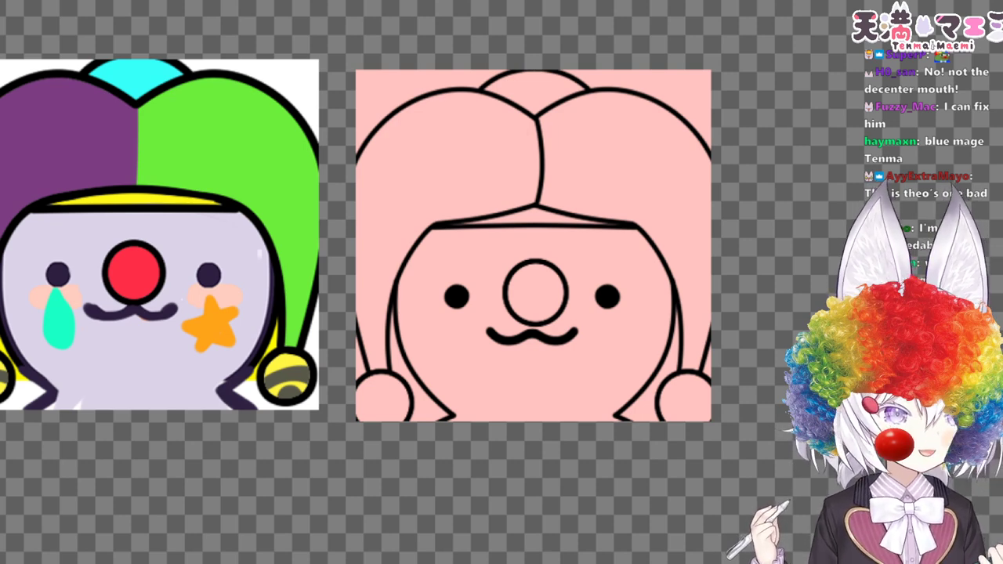
- Paint the whole face and body area beneath the line art in the reference's light lavender
{"action": "scroll", "coordinate": [502, 250], "scroll_direction": "down", "scroll_amount": 3}
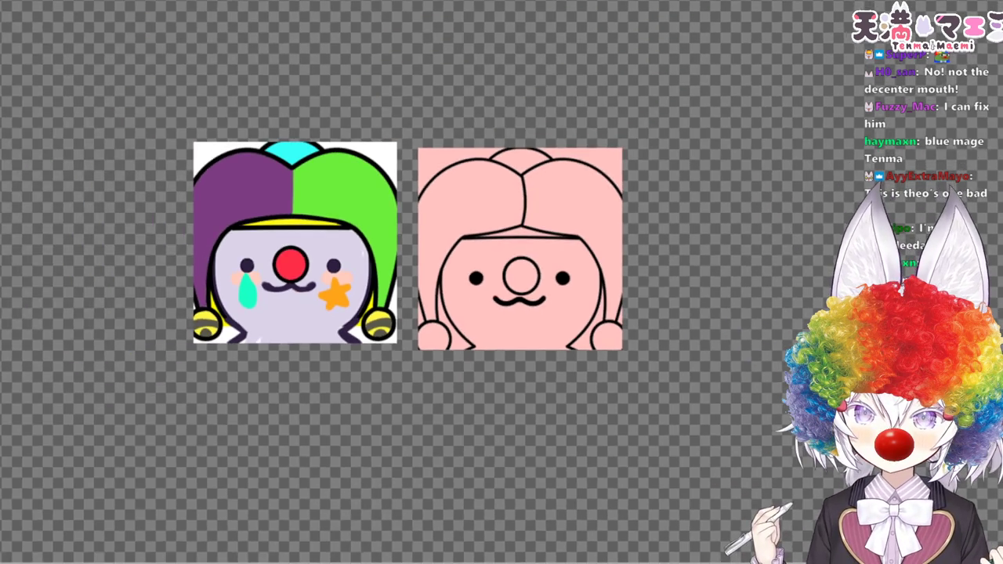
{"action": "scroll", "coordinate": [503, 250], "scroll_direction": "up", "scroll_amount": 6}
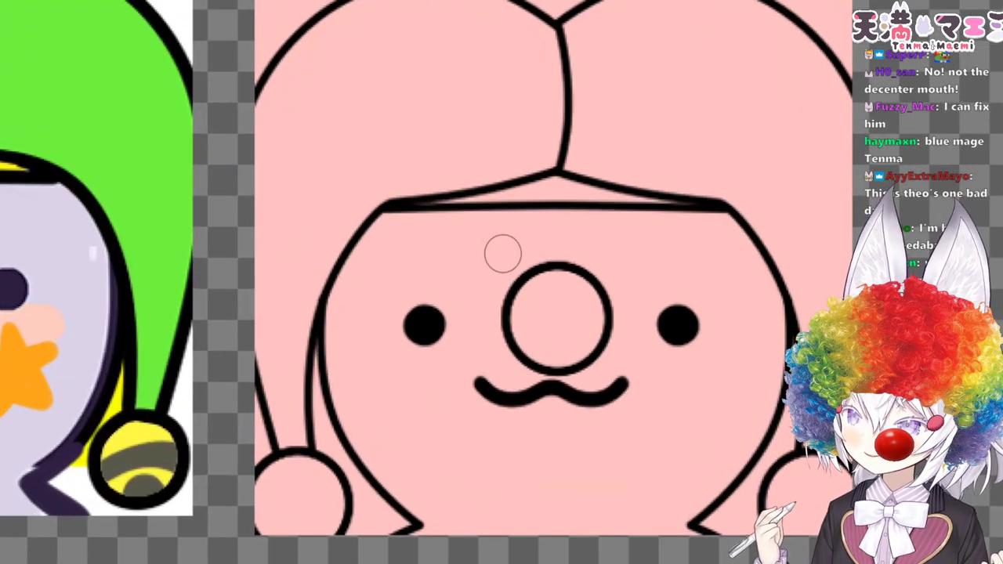
{"action": "mouse_move", "coordinate": [502, 253]}
{"action": "left_mouse_down"}
{"action": "mouse_move", "coordinate": [537, 224]}
{"action": "mouse_move", "coordinate": [447, 291]}
{"action": "mouse_move", "coordinate": [392, 291]}
{"action": "mouse_move", "coordinate": [361, 324]}
{"action": "mouse_move", "coordinate": [450, 488]}
{"action": "mouse_move", "coordinate": [643, 448]}
{"action": "mouse_move", "coordinate": [667, 274]}
{"action": "mouse_move", "coordinate": [695, 297]}
{"action": "mouse_move", "coordinate": [478, 252]}
{"action": "left_mouse_up"}
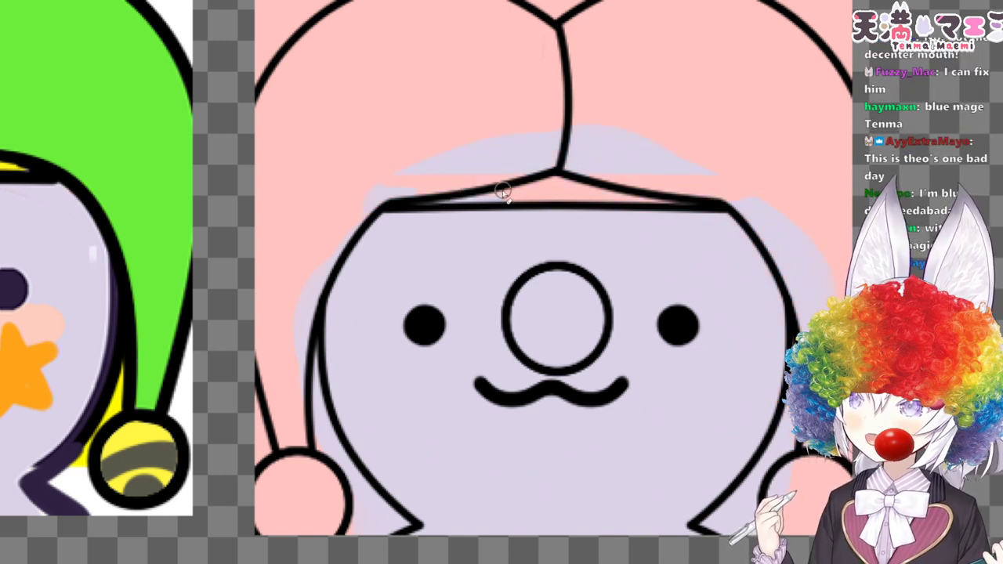
- Clean off the lavender that spills past the face outline onto the hat, the pompoms and the lower corners
{"action": "key", "text": "ctrl+z"}
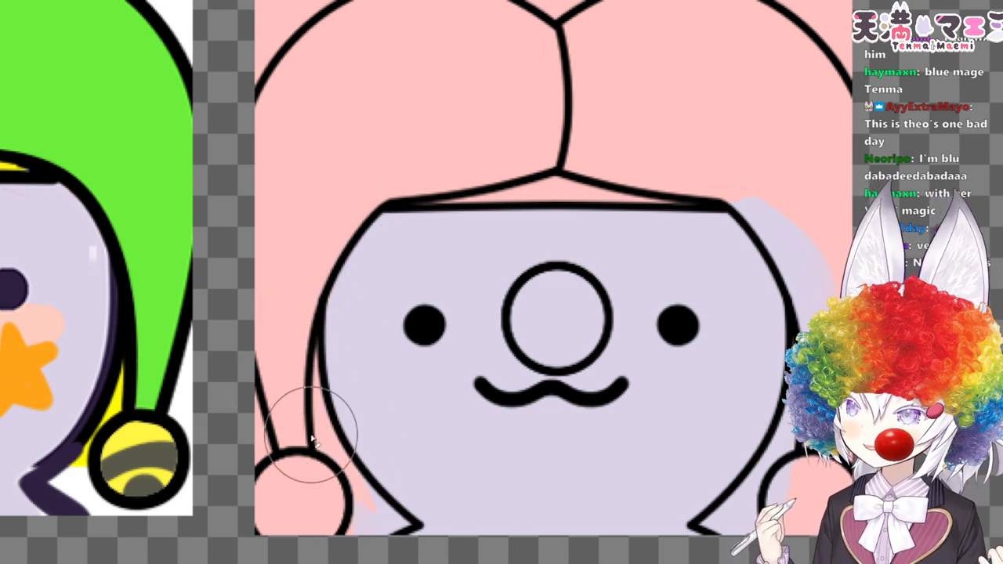
{"action": "mouse_move", "coordinate": [356, 532]}
{"action": "left_mouse_down"}
{"action": "mouse_move", "coordinate": [381, 509]}
{"action": "mouse_move", "coordinate": [348, 504]}
{"action": "mouse_move", "coordinate": [357, 497]}
{"action": "mouse_move", "coordinate": [398, 531]}
{"action": "left_mouse_up"}
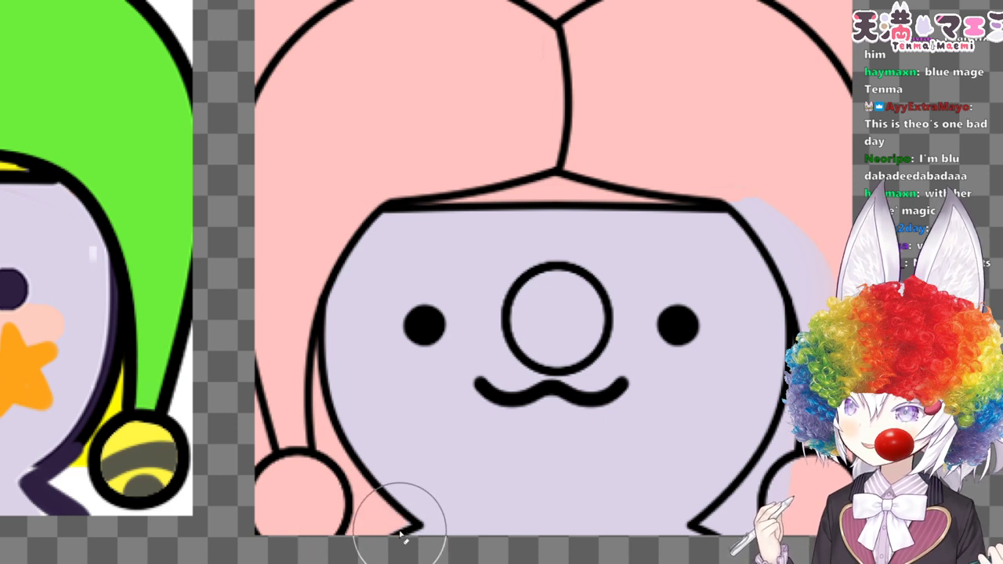
{"action": "key", "text": "alt"}
{"action": "left_click", "coordinate": [427, 531], "text": "alt"}
{"action": "left_click_drag", "start_coordinate": [437, 523], "coordinate": [416, 550]}
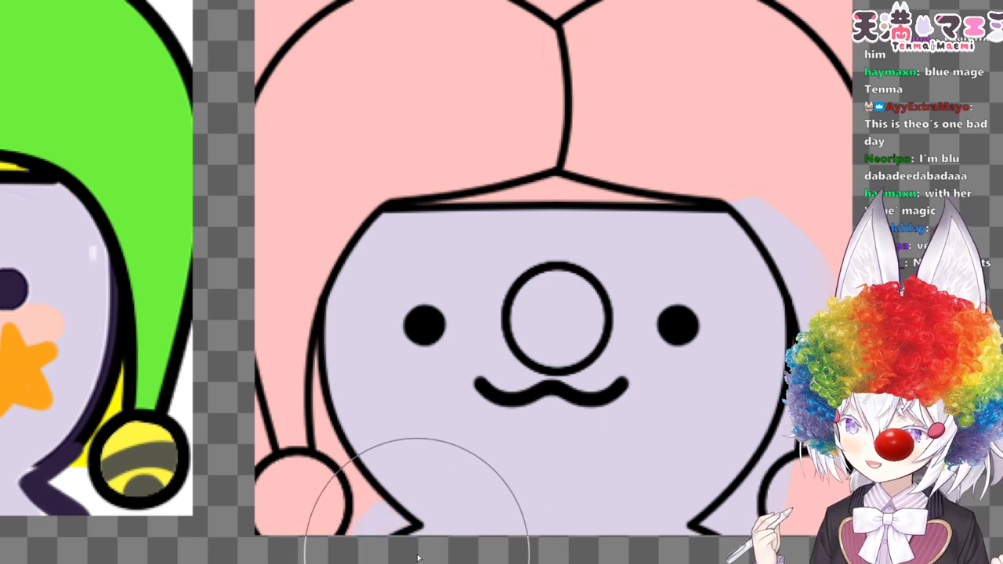
{"action": "key", "text": "alt"}
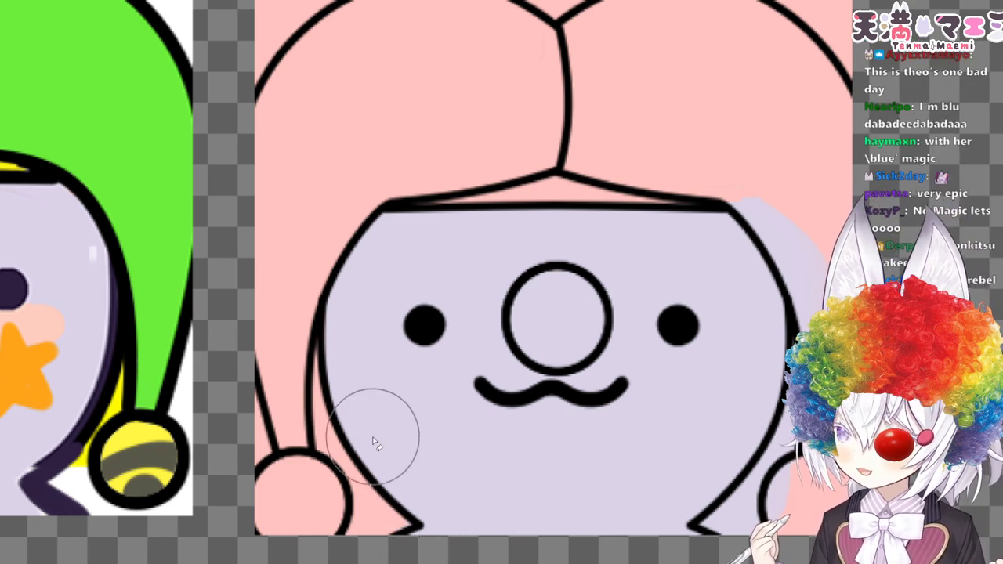
{"action": "mouse_move", "coordinate": [722, 186]}
{"action": "left_mouse_down"}
{"action": "mouse_move", "coordinate": [839, 286]}
{"action": "mouse_move", "coordinate": [776, 199]}
{"action": "mouse_move", "coordinate": [739, 175]}
{"action": "mouse_move", "coordinate": [788, 334]}
{"action": "left_mouse_up"}
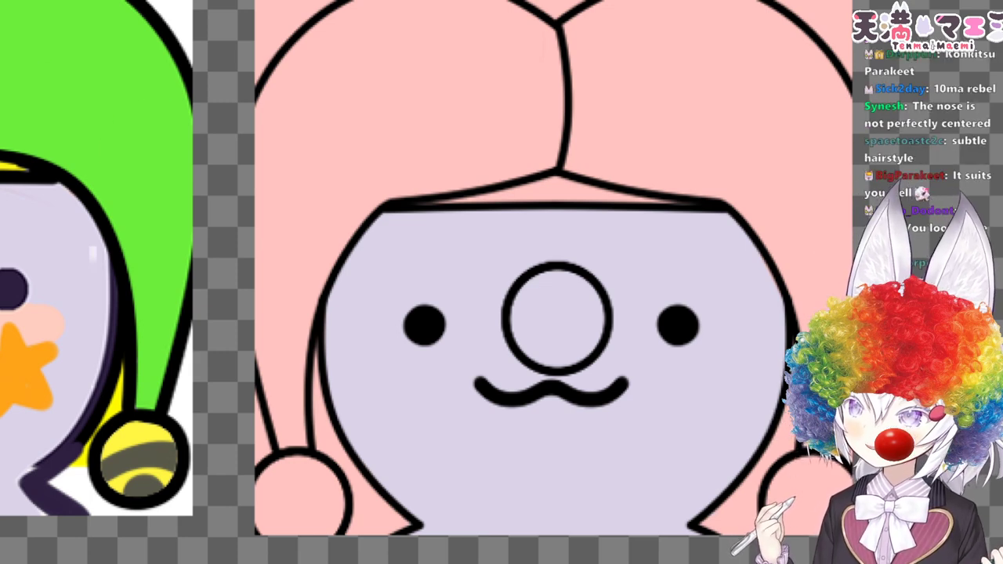
- Select the nose circle, separate it from the line art by cutting and pasting it, and move it towards the middle of the face
{"action": "left_click_drag", "start_coordinate": [468, 237], "coordinate": [624, 379]}
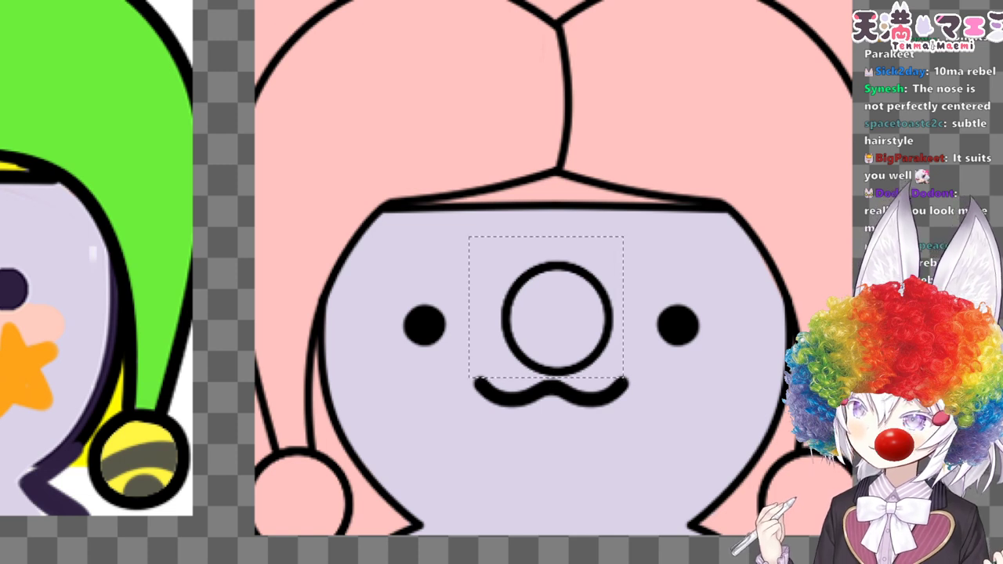
{"action": "left_click_drag", "start_coordinate": [610, 286], "coordinate": [610, 286]}
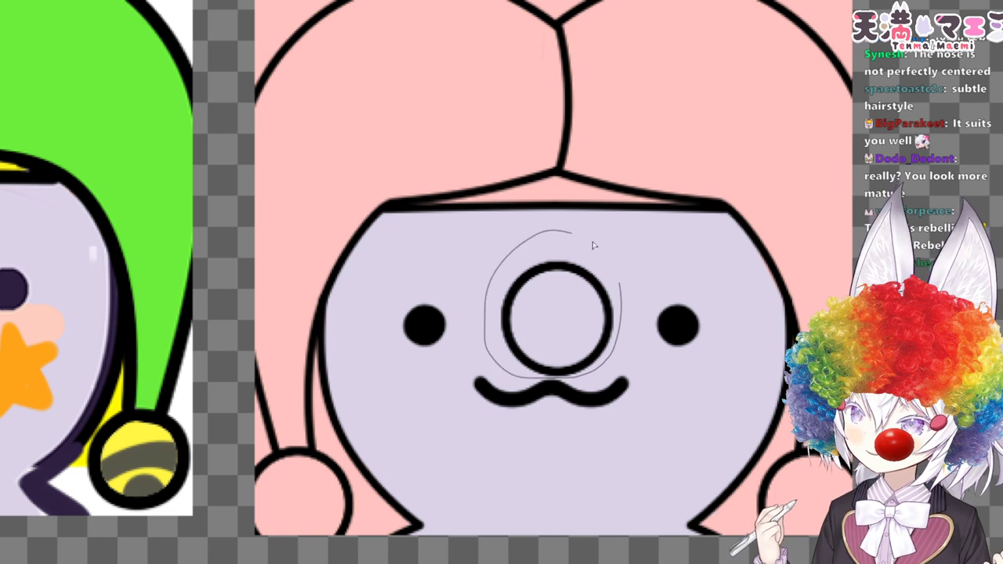
{"action": "left_click_drag", "start_coordinate": [593, 245], "coordinate": [620, 291]}
{"action": "left_click_drag", "start_coordinate": [615, 332], "coordinate": [607, 328]}
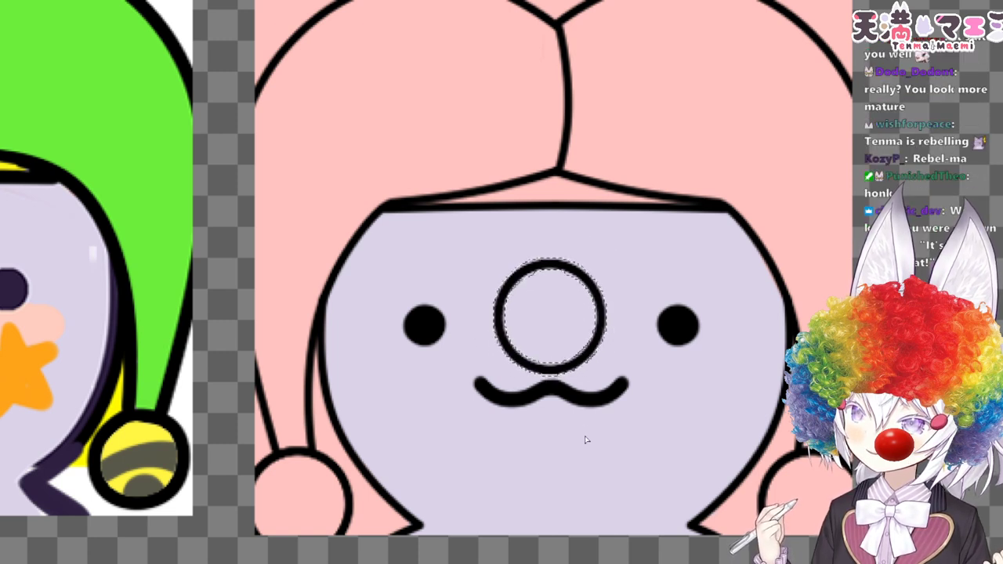
{"action": "key", "text": "Delete"}
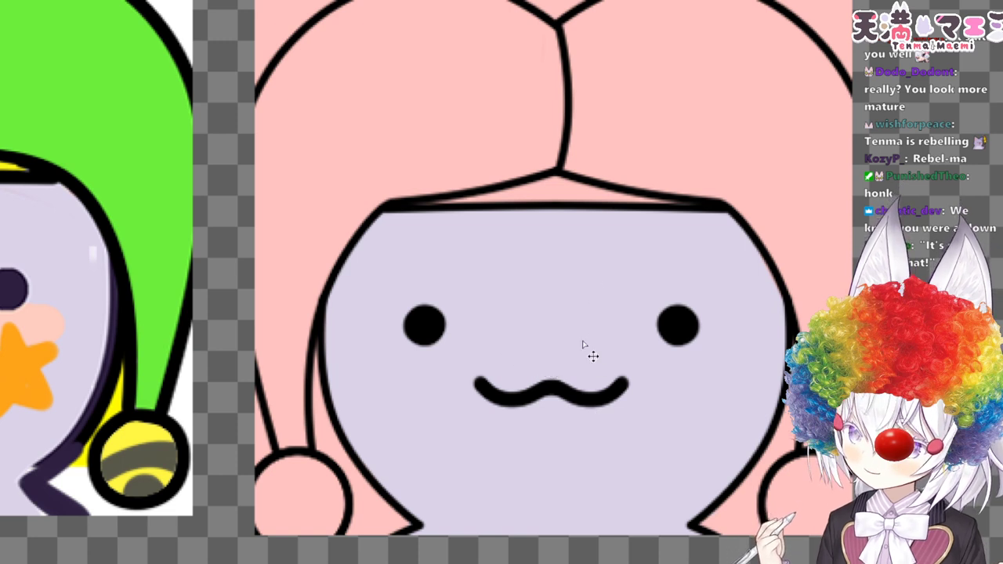
{"action": "key", "text": "ctrl+v"}
{"action": "mouse_move", "coordinate": [612, 329]}
{"action": "left_mouse_down"}
{"action": "mouse_move", "coordinate": [603, 303]}
{"action": "mouse_move", "coordinate": [613, 333]}
{"action": "left_mouse_up"}
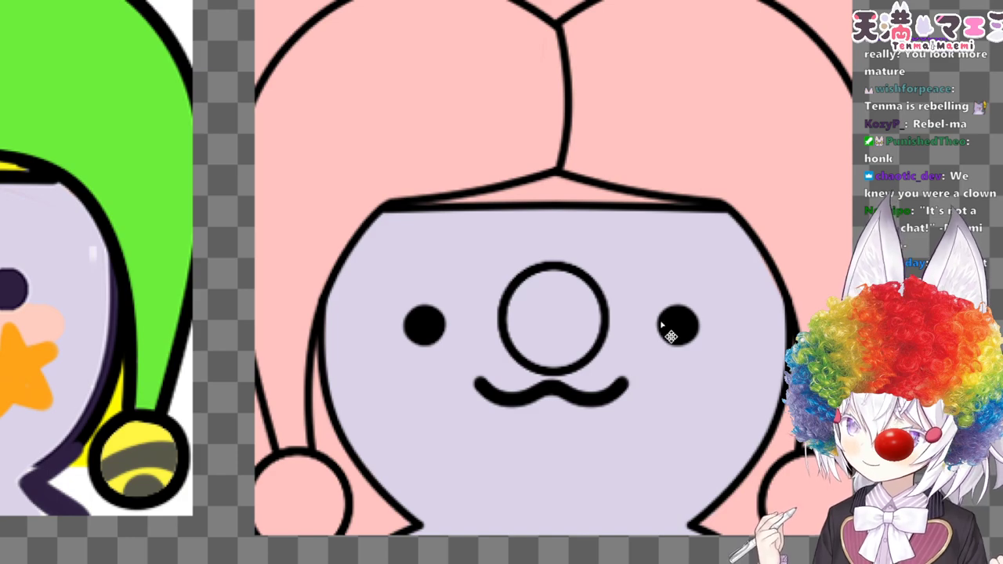
- Fine-tune the nose circle's position so it is centred between the eyes and sits just above the mouth's peak
{"action": "scroll", "coordinate": [502, 254], "scroll_direction": "up", "scroll_amount": 5}
{"action": "scroll", "coordinate": [502, 282], "scroll_direction": "down", "scroll_amount": 5}
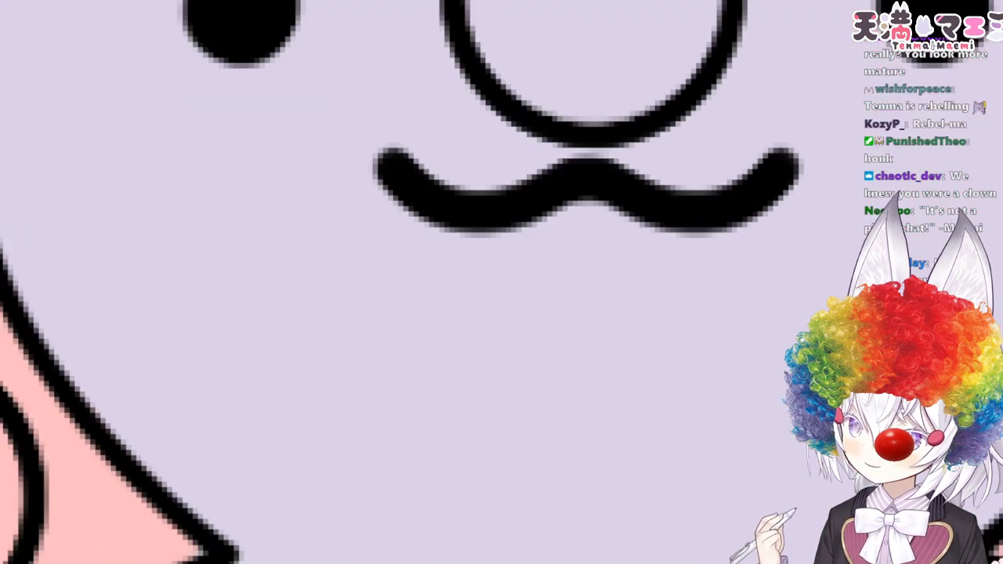
{"action": "scroll", "coordinate": [502, 282], "scroll_direction": "up", "scroll_amount": 2}
{"action": "scroll", "coordinate": [502, 282], "scroll_direction": "right", "scroll_amount": 1}
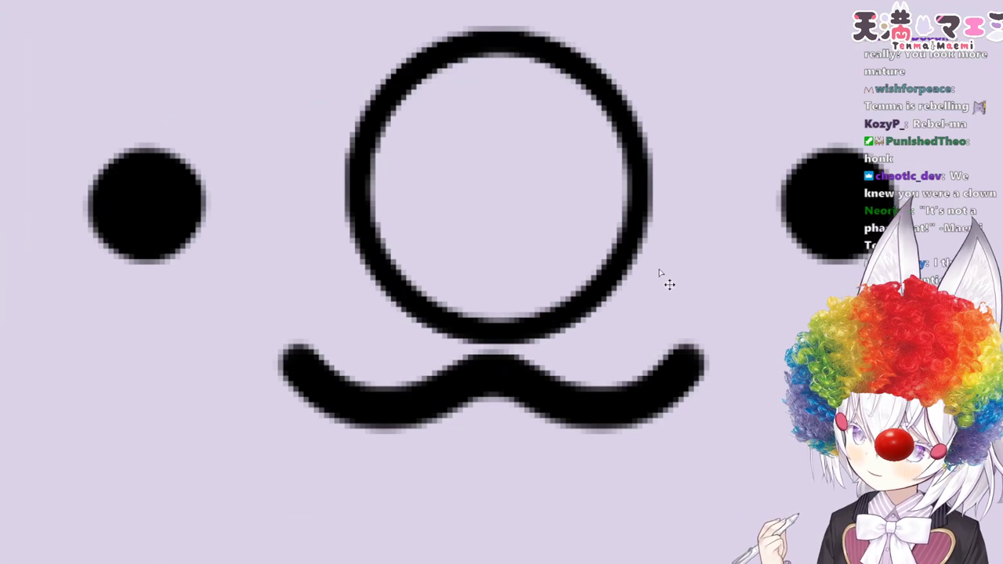
{"action": "left_click_drag", "start_coordinate": [660, 274], "coordinate": [682, 274]}
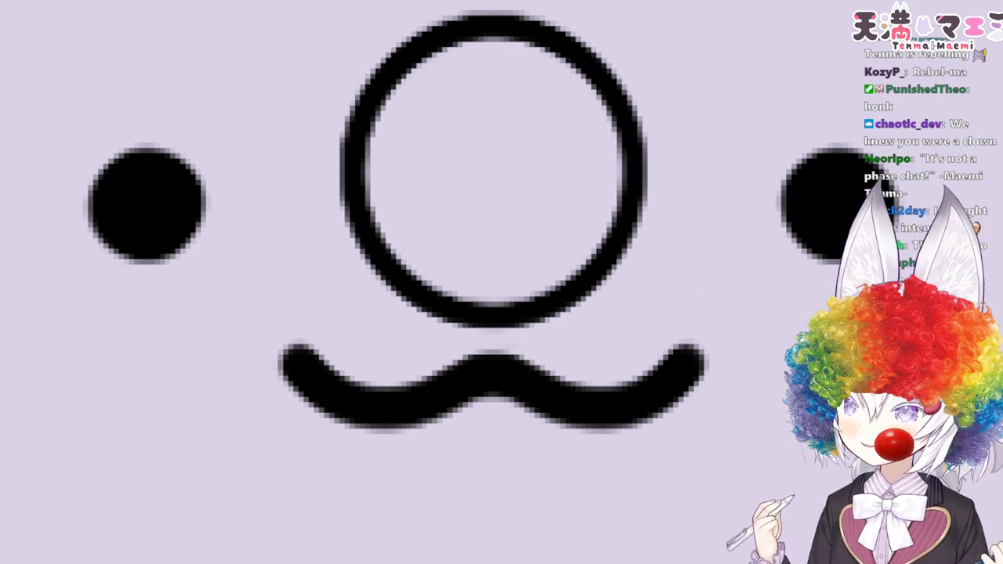
{"action": "scroll", "coordinate": [502, 251], "scroll_direction": "down", "scroll_amount": 10}
{"action": "scroll", "coordinate": [501, 250], "scroll_direction": "up", "scroll_amount": 9}
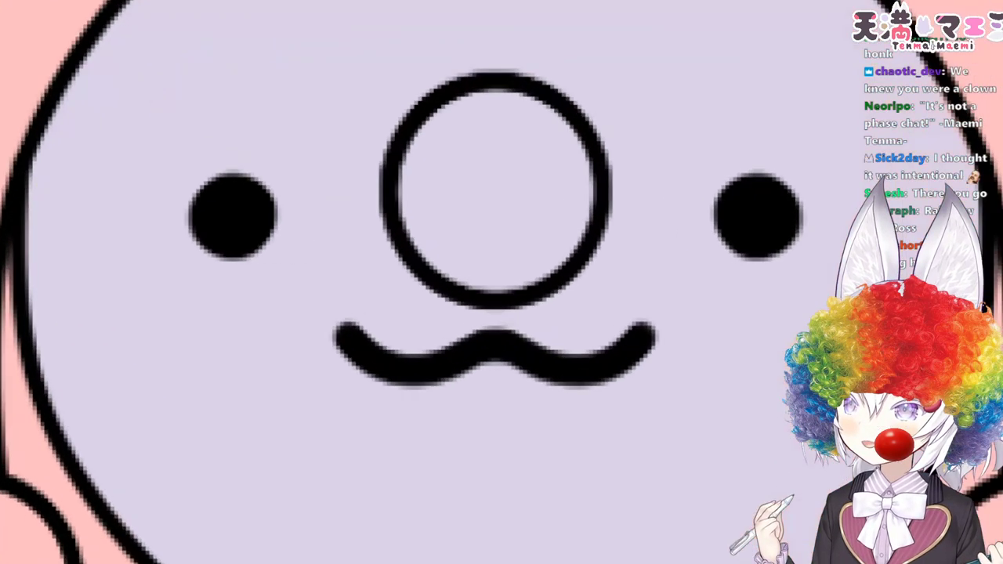
{"action": "scroll", "coordinate": [504, 252], "scroll_direction": "up", "scroll_amount": 3}
{"action": "left_click_drag", "start_coordinate": [522, 257], "coordinate": [523, 276]}
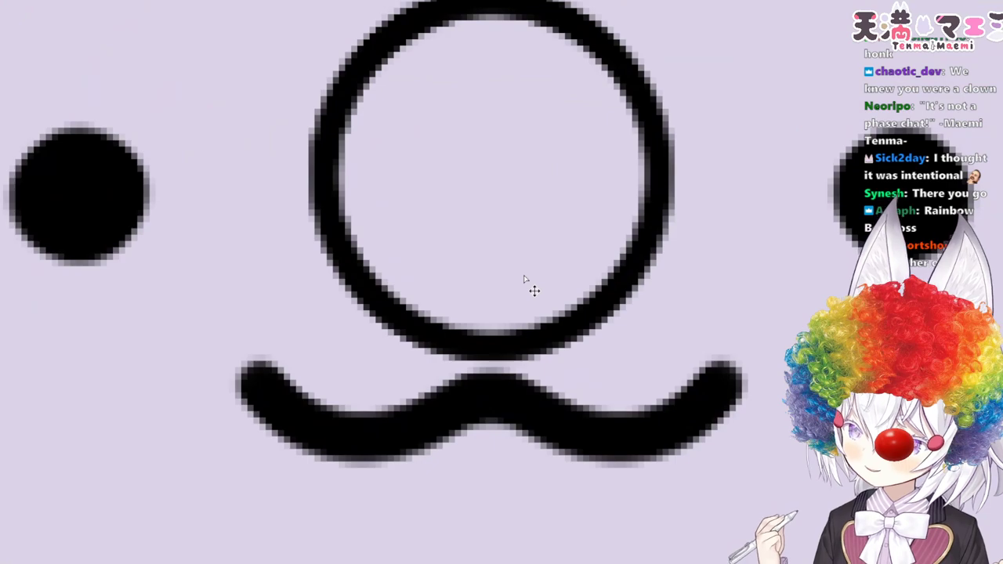
{"action": "scroll", "coordinate": [501, 283], "scroll_direction": "down", "scroll_amount": 8}
{"action": "scroll", "coordinate": [502, 282], "scroll_direction": "up", "scroll_amount": 5}
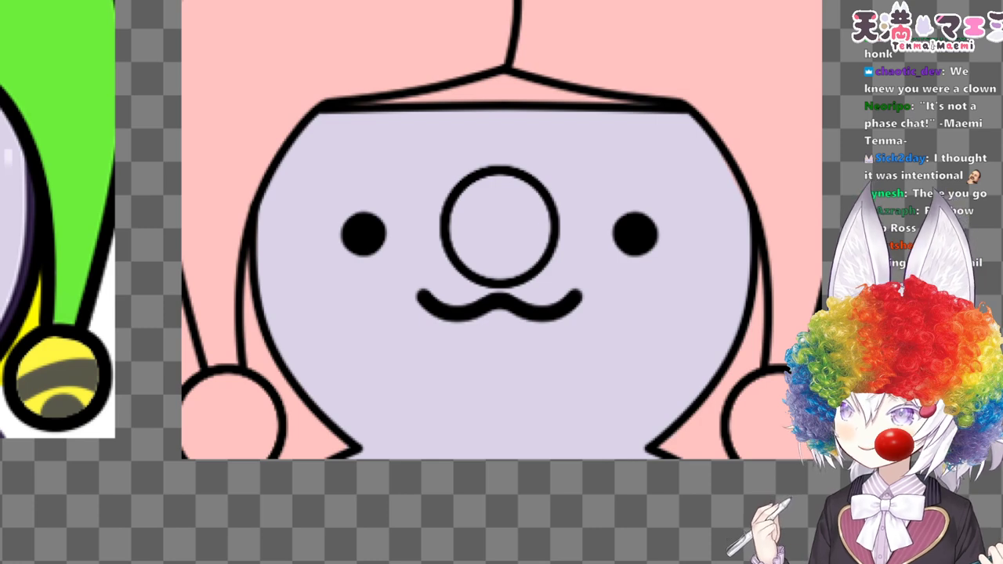
{"action": "left_click", "coordinate": [518, 204]}
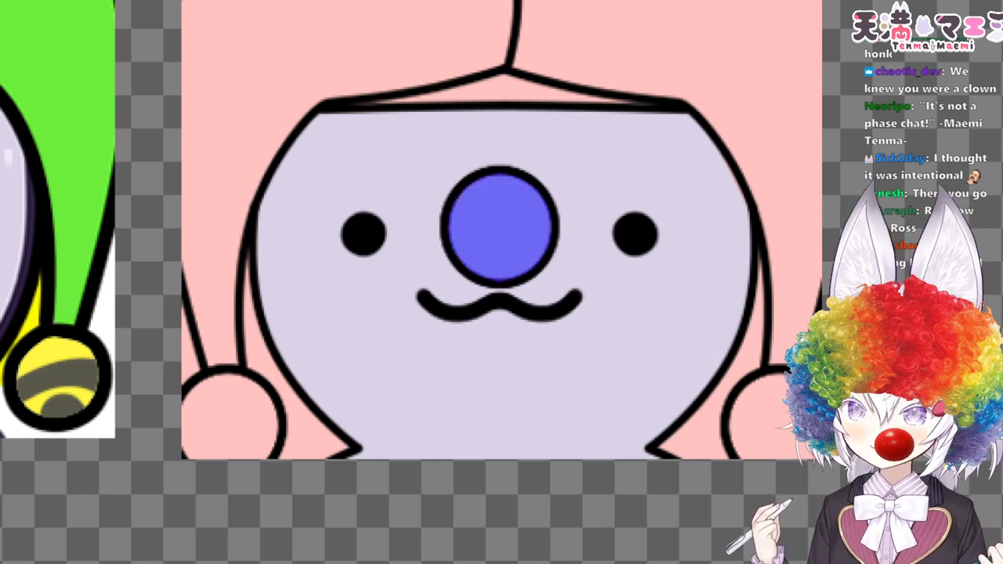
{"action": "left_click_drag", "start_coordinate": [274, 227], "coordinate": [535, 323]}
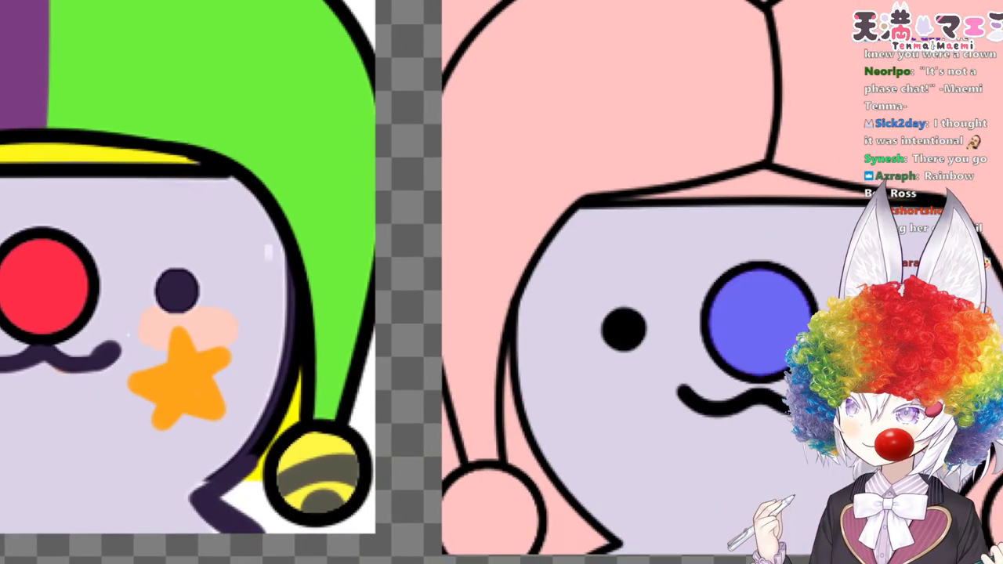
{"action": "key", "text": "ctrl+z"}
{"action": "key", "text": "ctrl+z"}
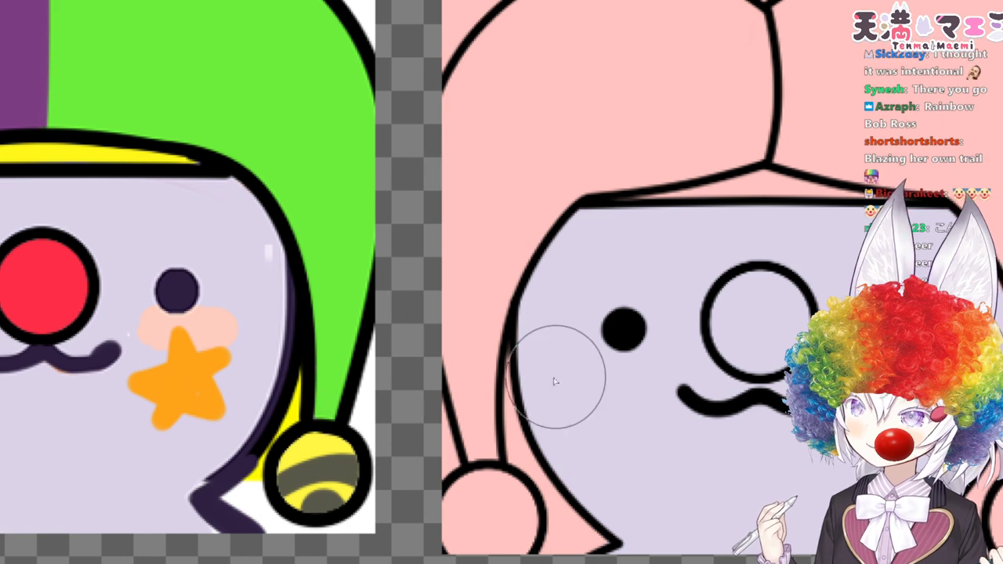
- Paint a soft peach blush oval beneath each eye, matching the reference's cheeks
{"action": "mouse_move", "coordinate": [627, 365]}
{"action": "left_mouse_down"}
{"action": "mouse_move", "coordinate": [608, 335]}
{"action": "mouse_move", "coordinate": [582, 358]}
{"action": "mouse_move", "coordinate": [650, 362]}
{"action": "left_mouse_up"}
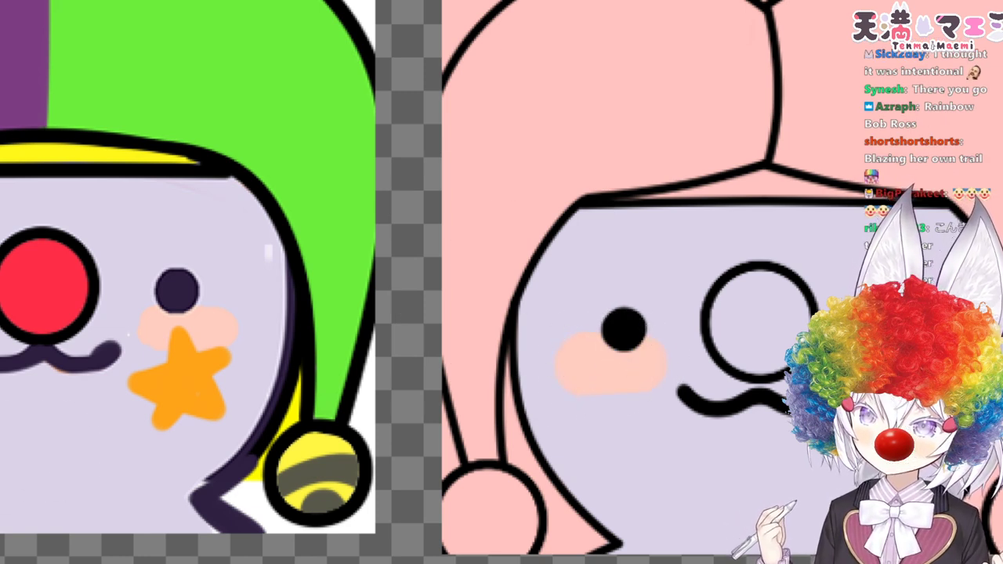
{"action": "scroll", "coordinate": [503, 247], "scroll_direction": "down", "scroll_amount": 2}
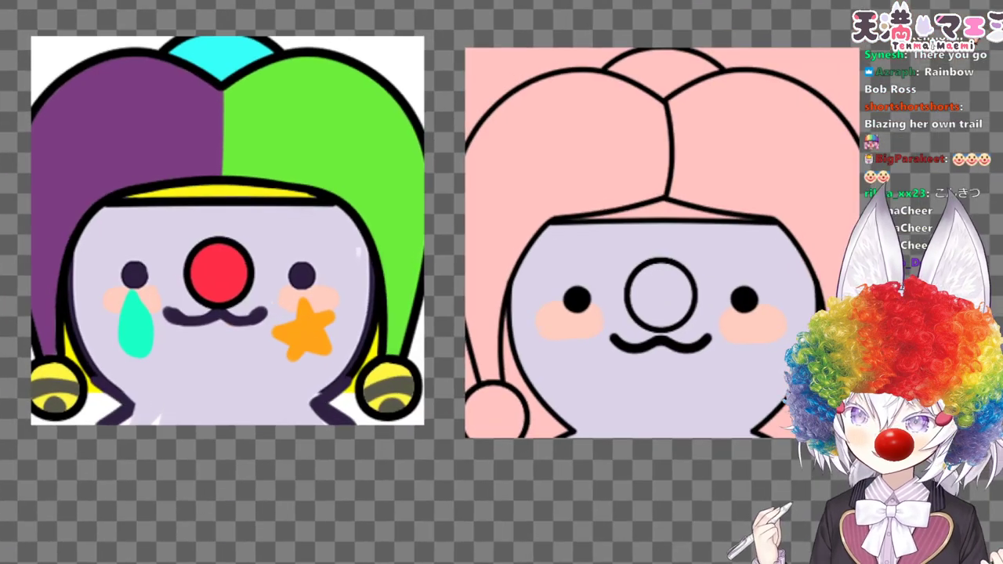
- Paint a low white belly patch at the centre of the body's lower edge, undoing and redrawing strokes to refine its curve
{"action": "scroll", "coordinate": [830, 455], "scroll_direction": "up", "scroll_amount": 2}
{"action": "left_click_drag", "start_coordinate": [127, 99], "coordinate": [146, 78]}
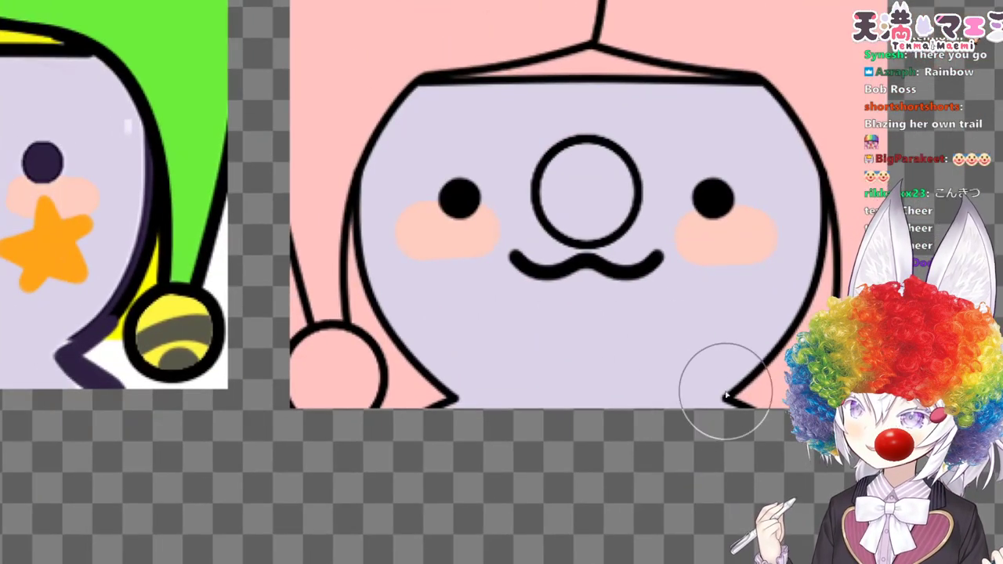
{"action": "mouse_move", "coordinate": [508, 422]}
{"action": "left_mouse_down"}
{"action": "mouse_move", "coordinate": [588, 412]}
{"action": "mouse_move", "coordinate": [691, 440]}
{"action": "mouse_move", "coordinate": [573, 429]}
{"action": "mouse_move", "coordinate": [496, 460]}
{"action": "mouse_move", "coordinate": [513, 428]}
{"action": "mouse_move", "coordinate": [674, 440]}
{"action": "left_mouse_up"}
{"action": "key", "text": "ctrl+z"}
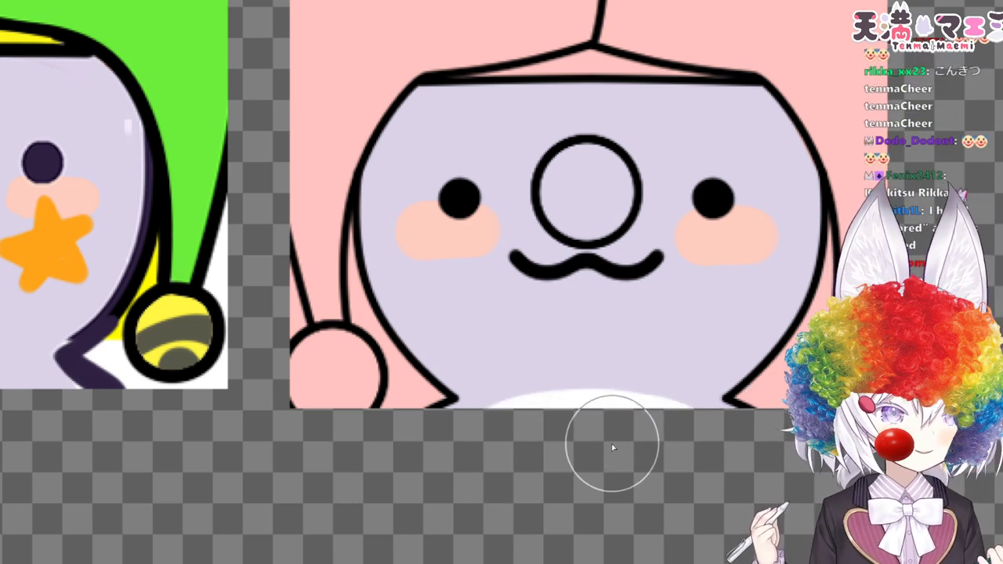
{"action": "key", "text": "ctrl+z"}
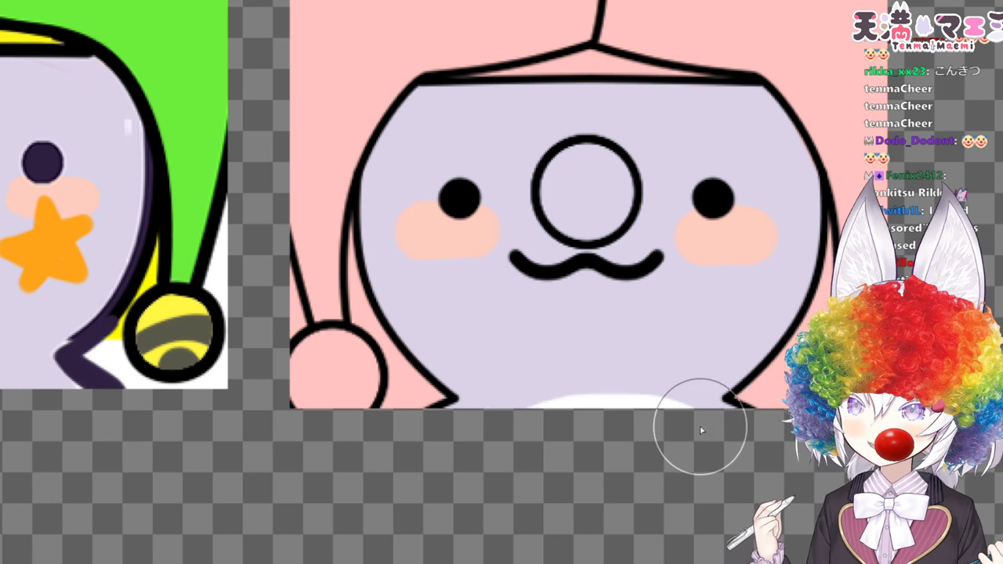
{"action": "left_click_drag", "start_coordinate": [669, 422], "coordinate": [526, 443]}
{"action": "key", "text": "ctrl+z"}
{"action": "mouse_move", "coordinate": [611, 422]}
{"action": "left_mouse_down"}
{"action": "mouse_move", "coordinate": [575, 444]}
{"action": "mouse_move", "coordinate": [656, 438]}
{"action": "mouse_move", "coordinate": [573, 419]}
{"action": "mouse_move", "coordinate": [610, 421]}
{"action": "mouse_move", "coordinate": [474, 441]}
{"action": "mouse_move", "coordinate": [590, 419]}
{"action": "mouse_move", "coordinate": [477, 460]}
{"action": "left_mouse_up"}
{"action": "key", "text": "ctrl+z"}
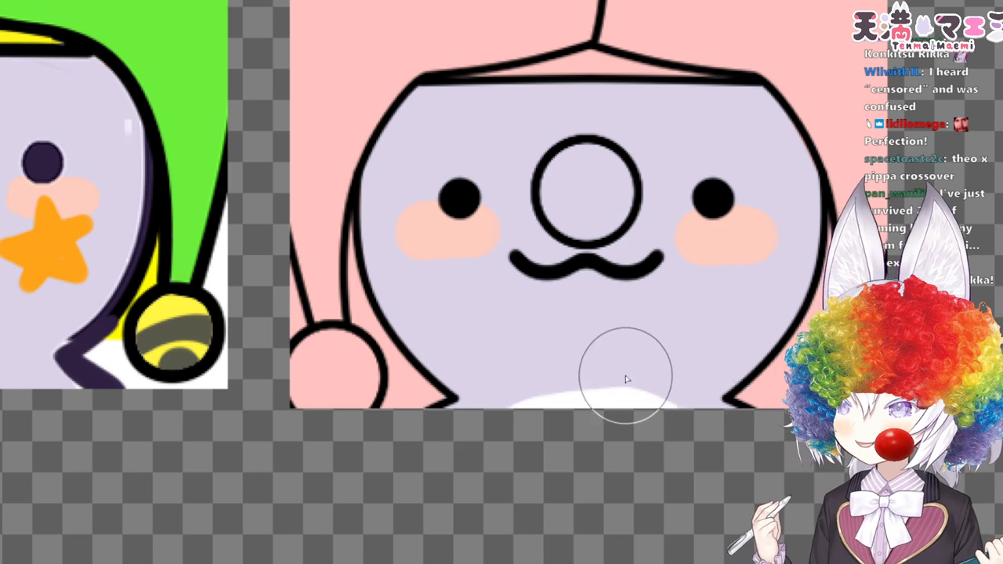
{"action": "scroll", "coordinate": [502, 253], "scroll_direction": "down", "scroll_amount": 4}
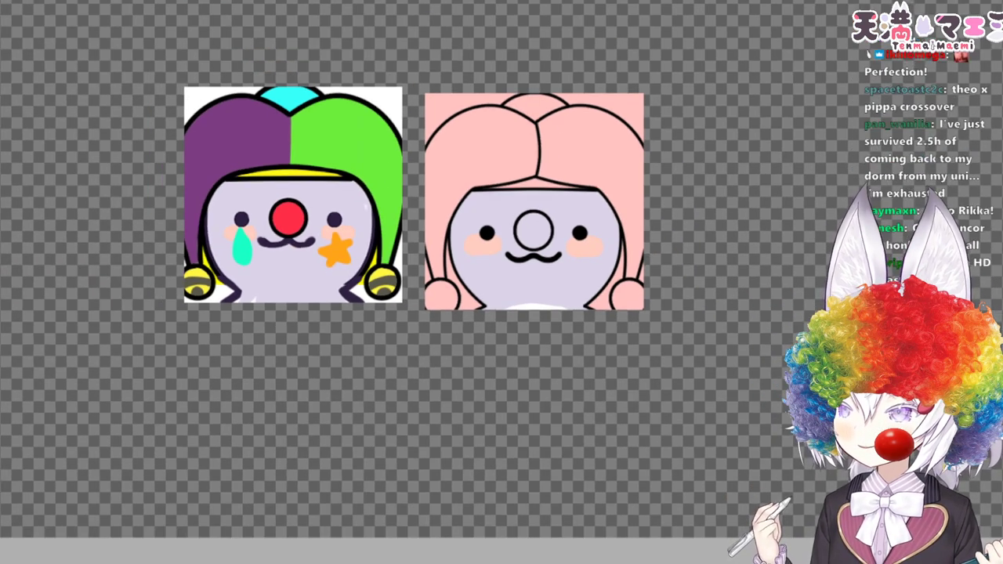
{"action": "left_click", "coordinate": [42, 366]}
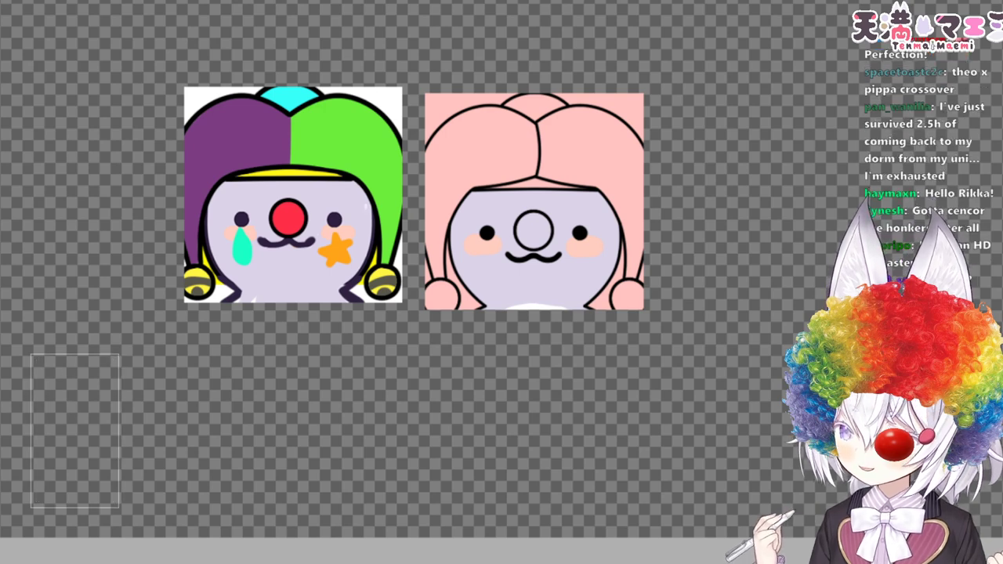